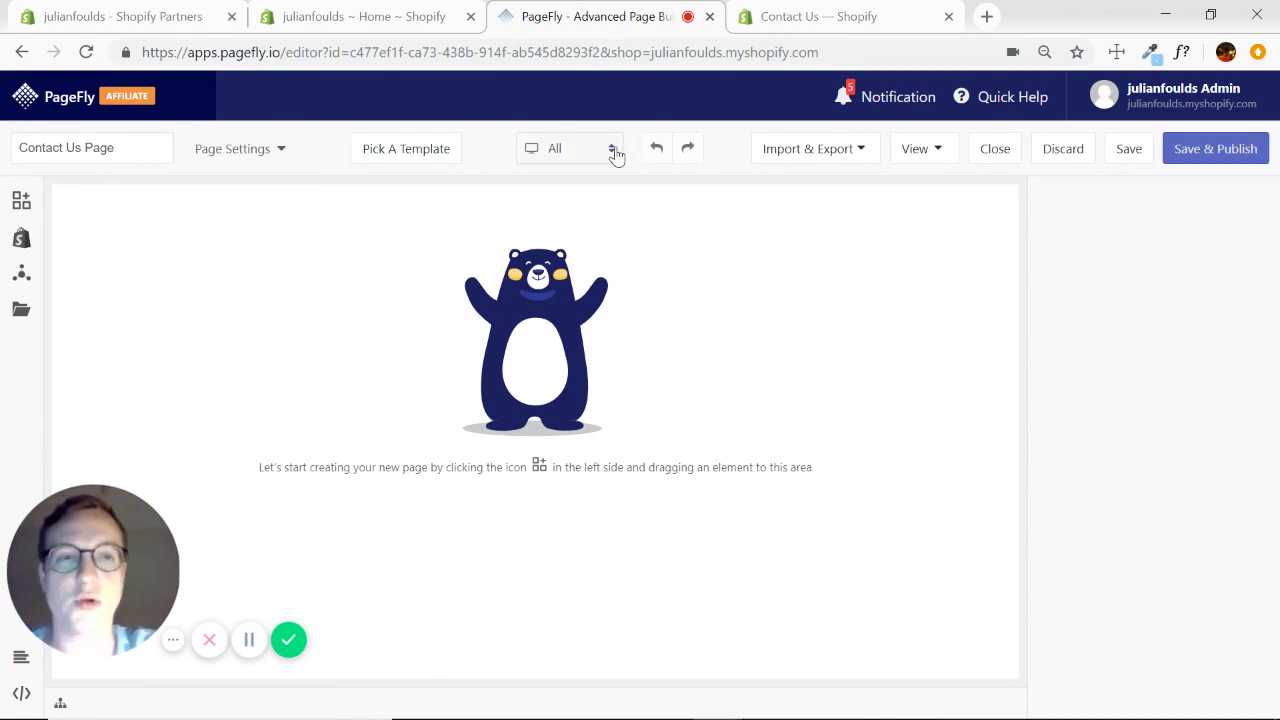
Step: Switch to the Shopify Contact Us page and examine its layout, from the opening section and office listings to the free-trial signup and footer
left_click(830, 20)
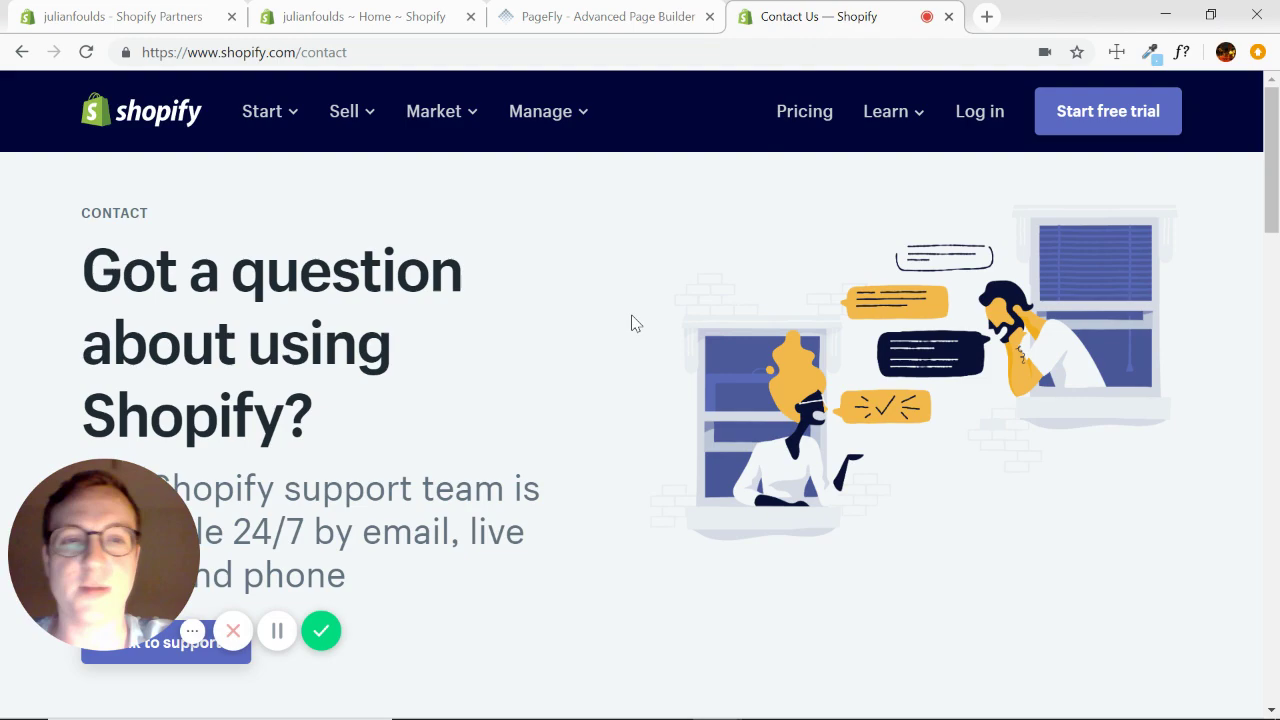
scroll(632, 323, "down", 15)
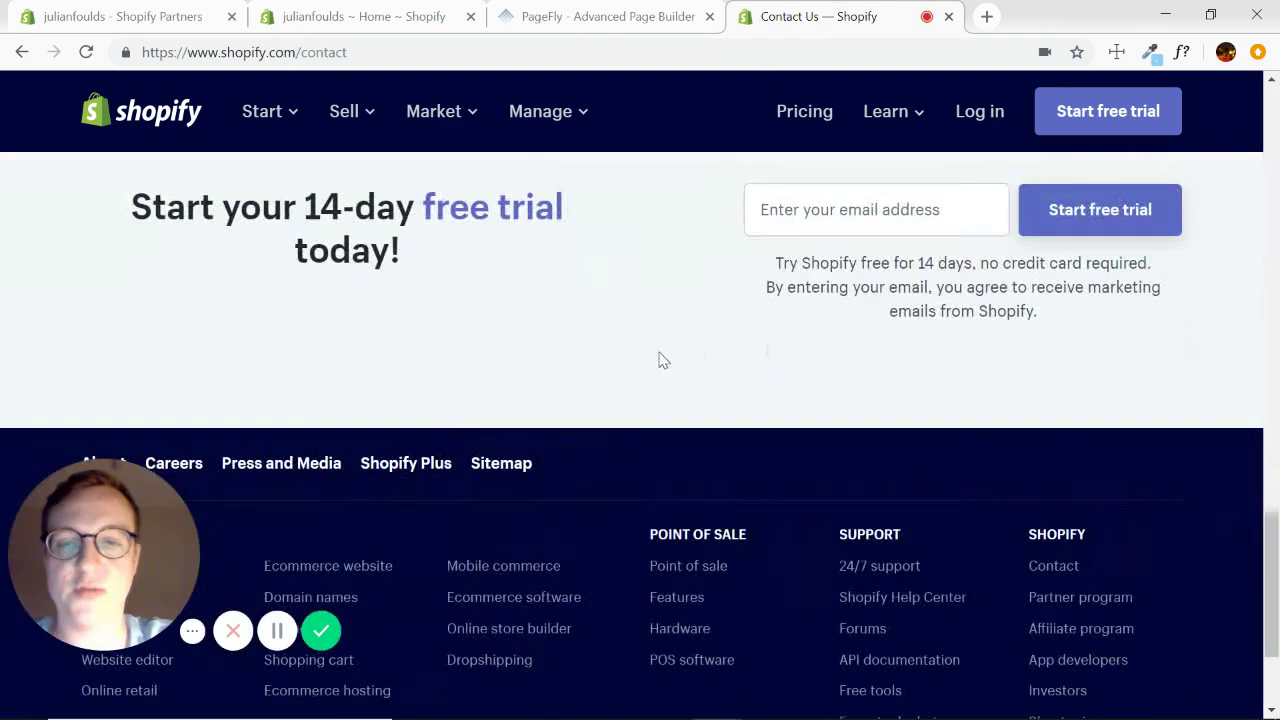
scroll(700, 375, "up", 8)
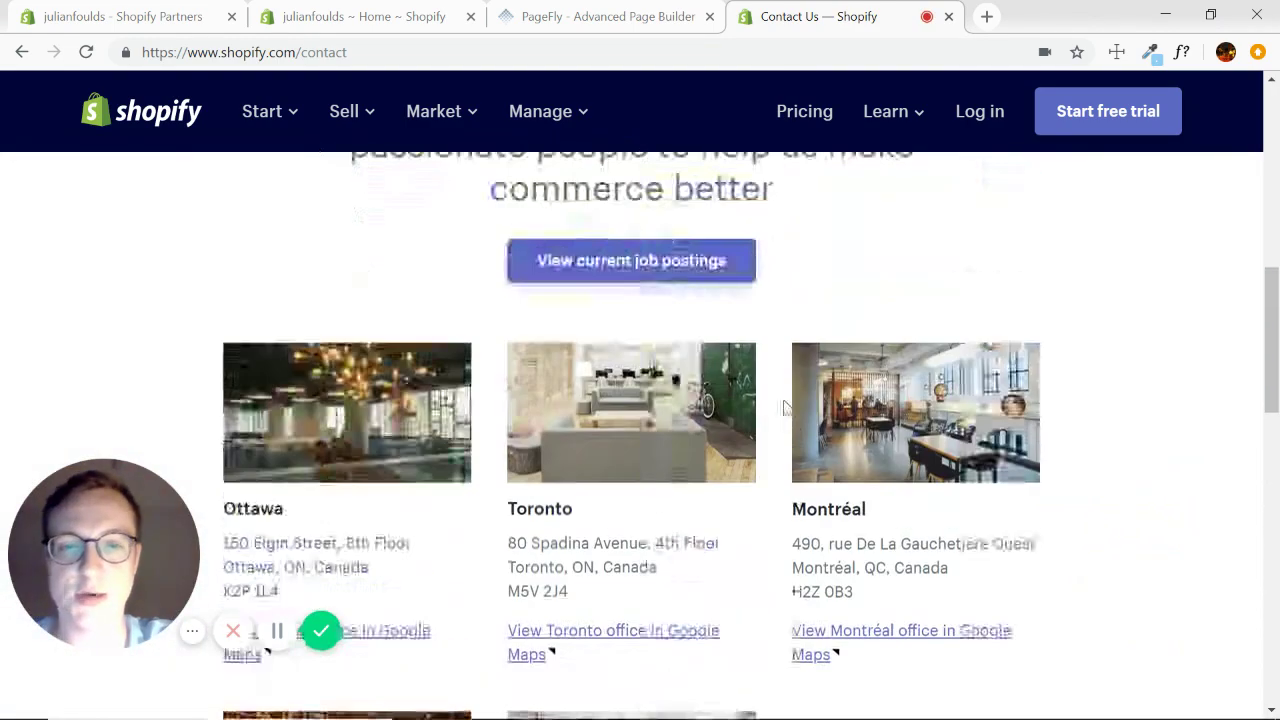
scroll(780, 400, "up", 8)
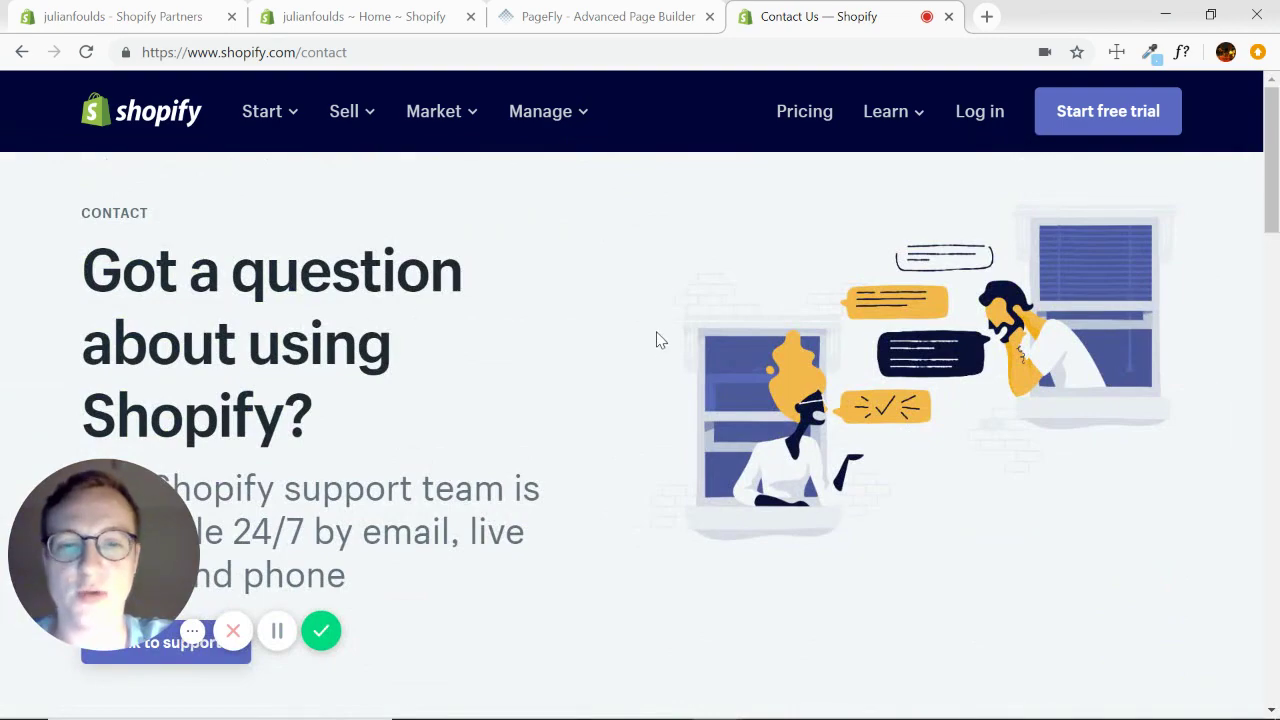
scroll(660, 340, "down", 15)
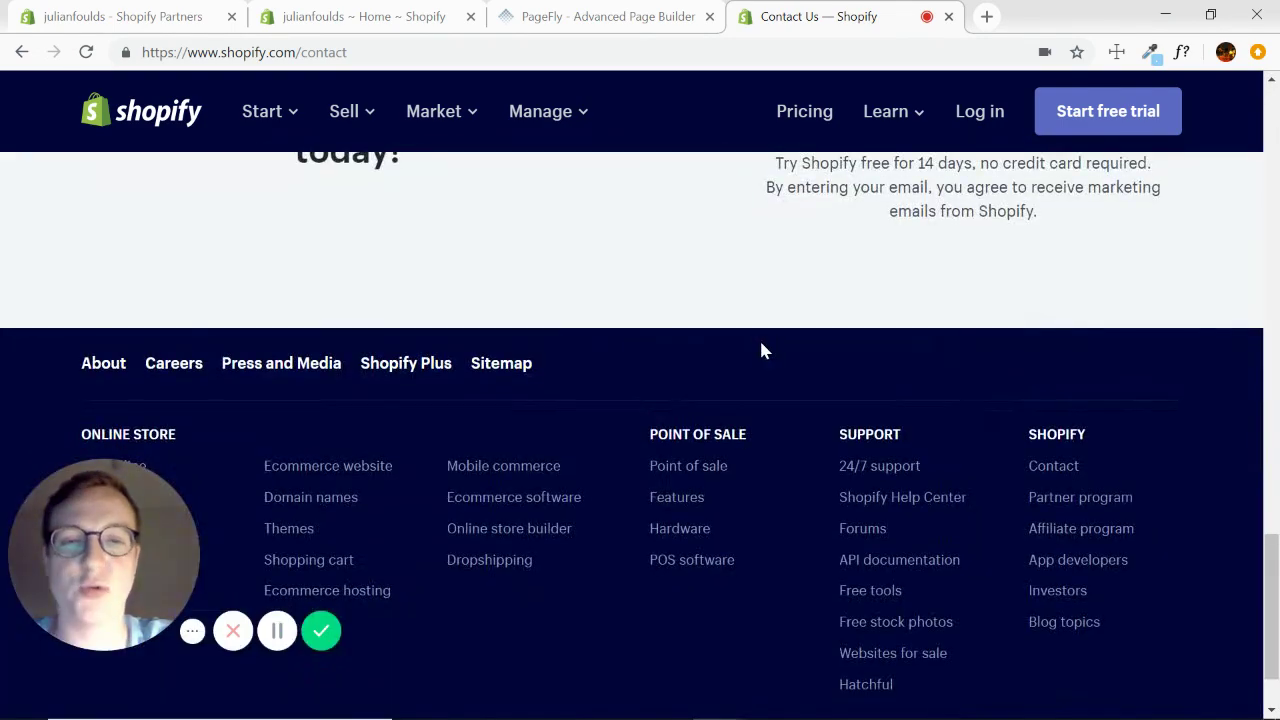
scroll(759, 350, "up", 15)
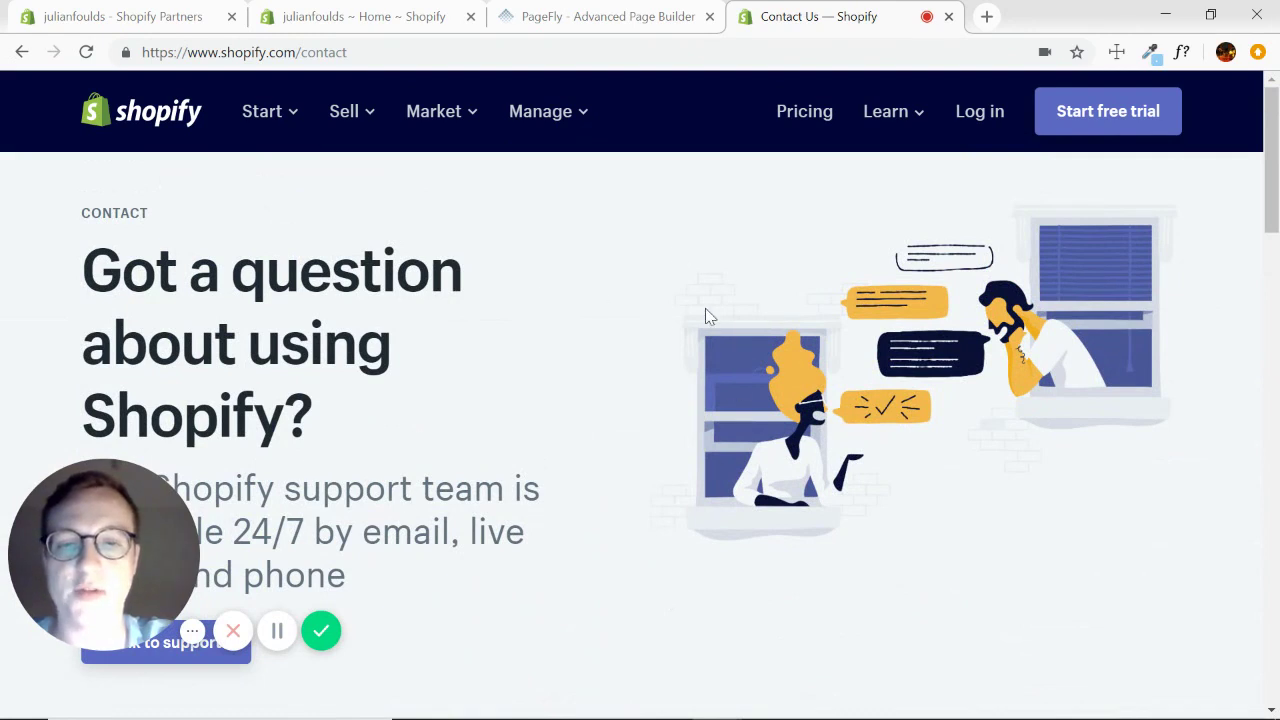
scroll(700, 320, "down", 1)
scroll(540, 400, "up", 1)
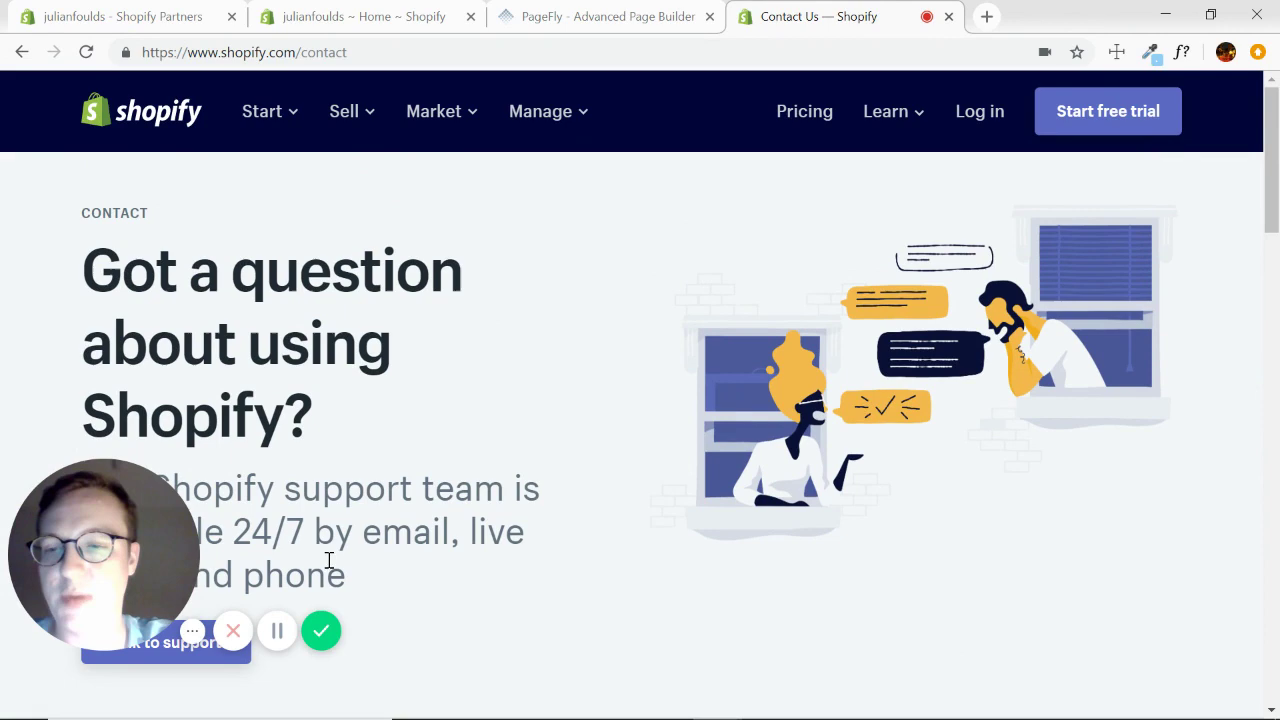
scroll(551, 471, "down", 2)
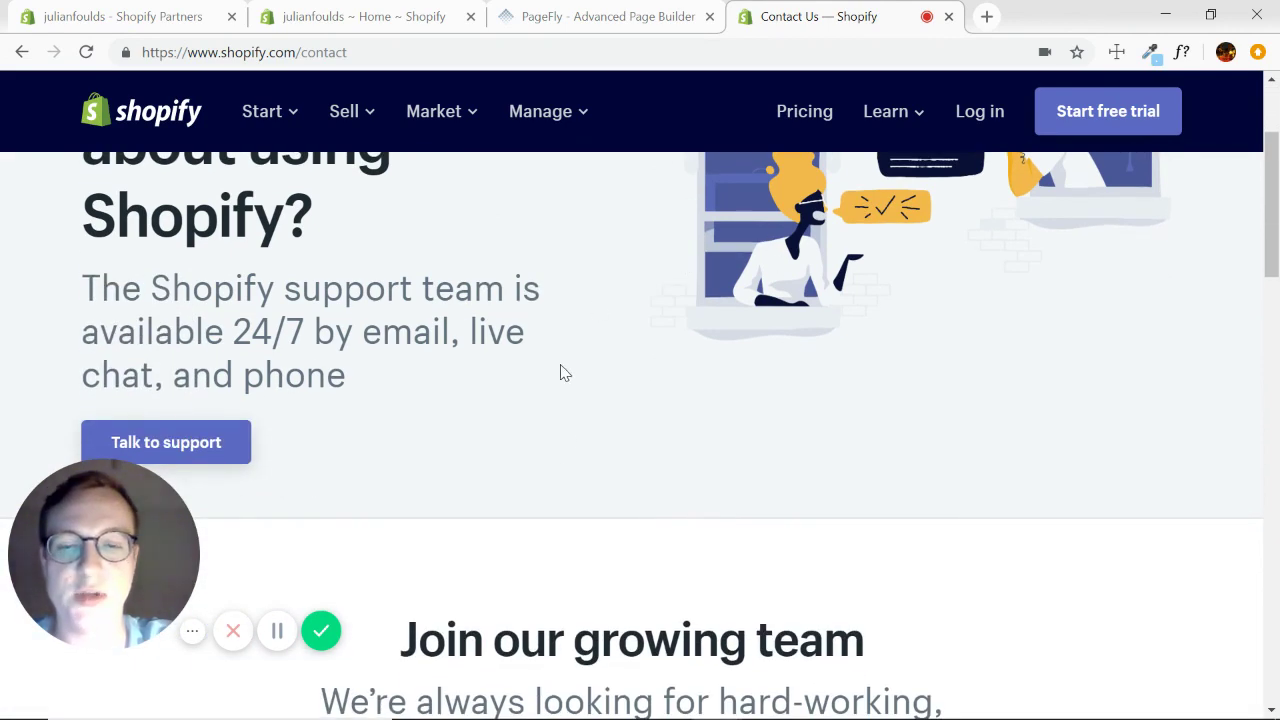
scroll(600, 350, "down", 4)
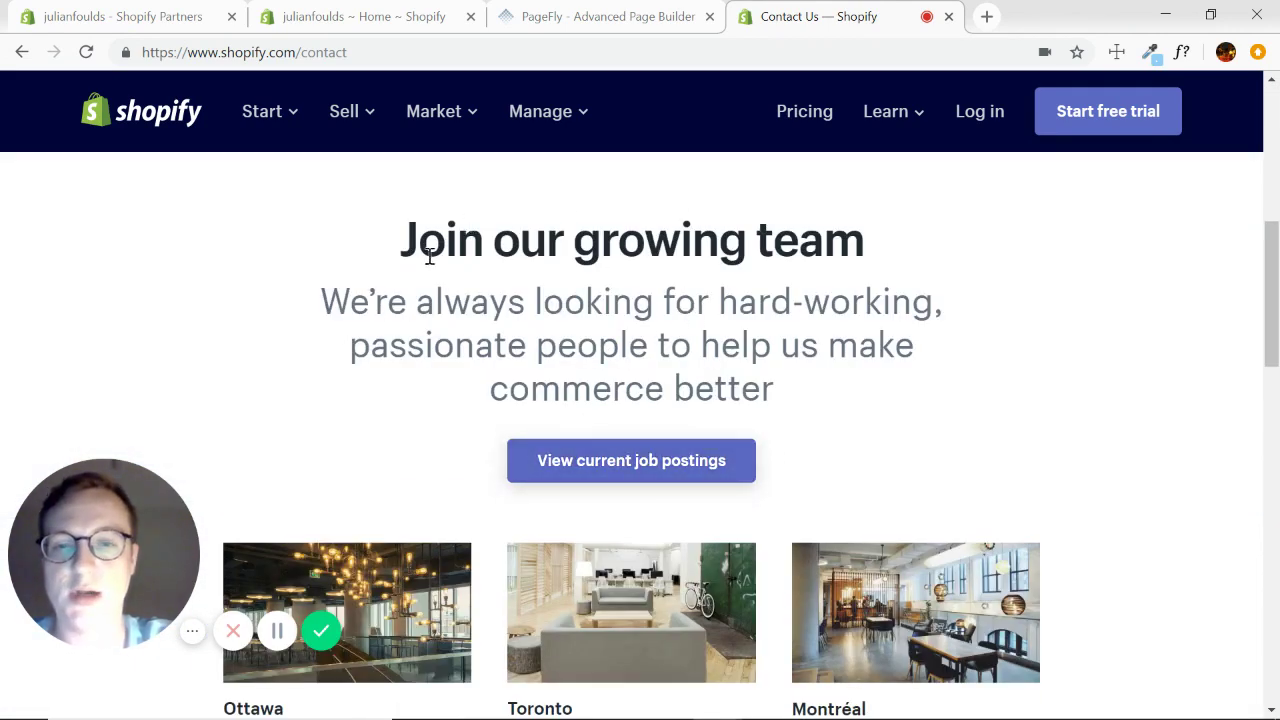
scroll(871, 397, "down", 1)
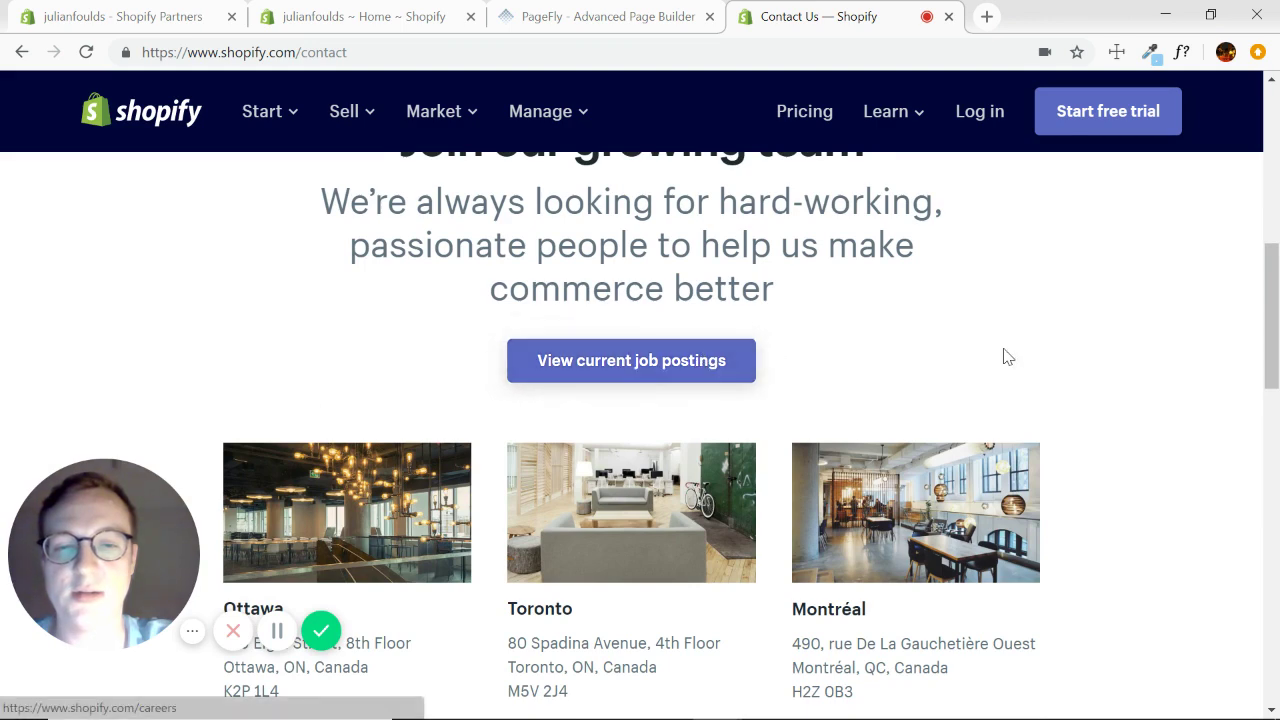
scroll(741, 367, "down", 3)
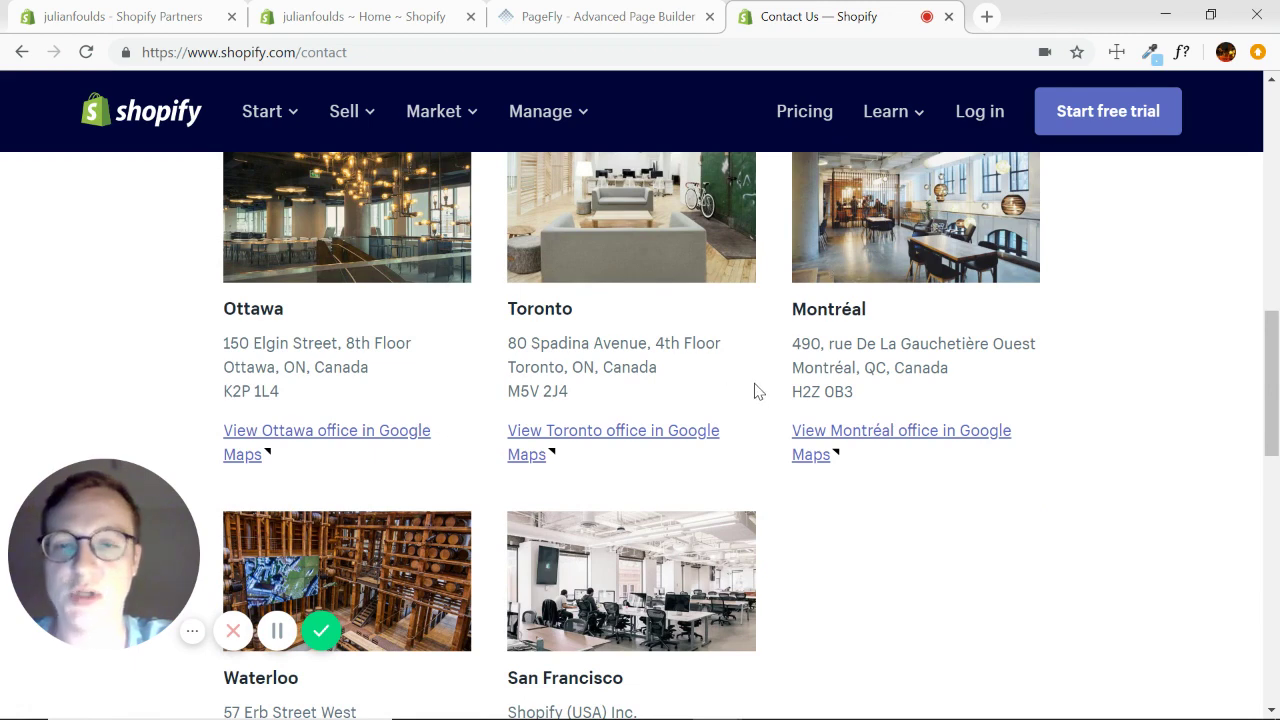
scroll(762, 397, "down", 7)
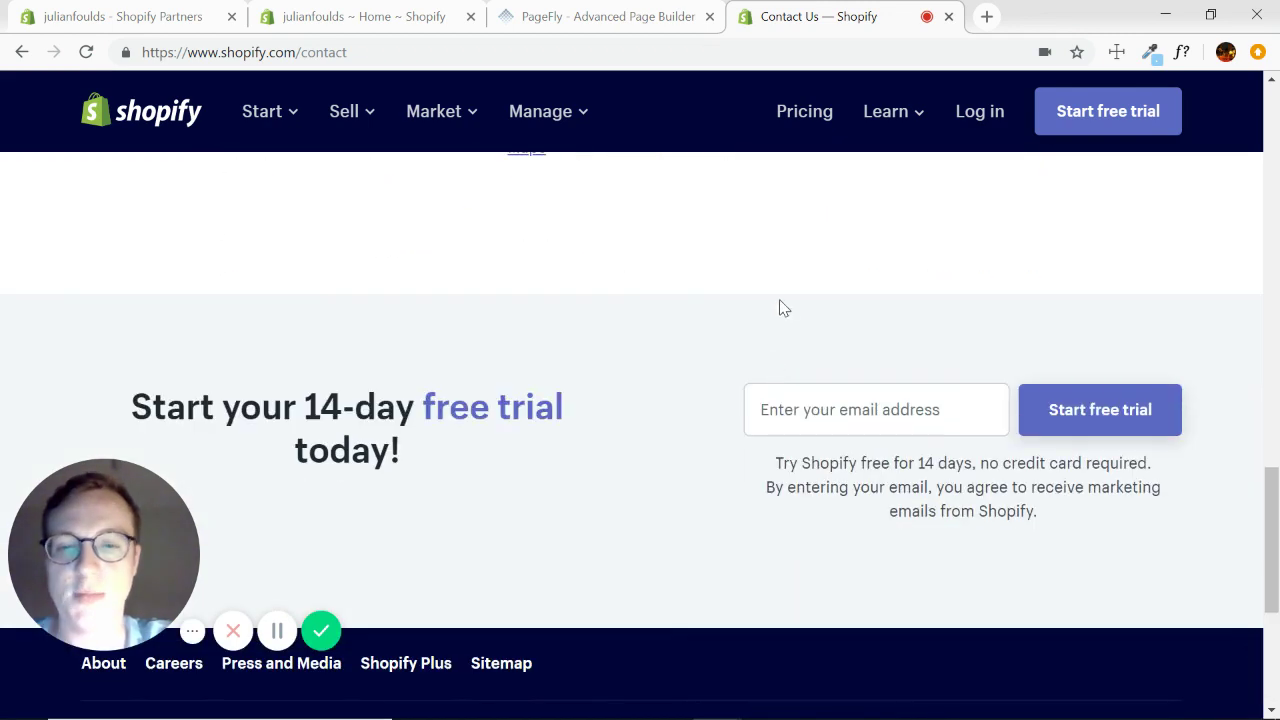
left_click_drag(171, 400, 586, 452)
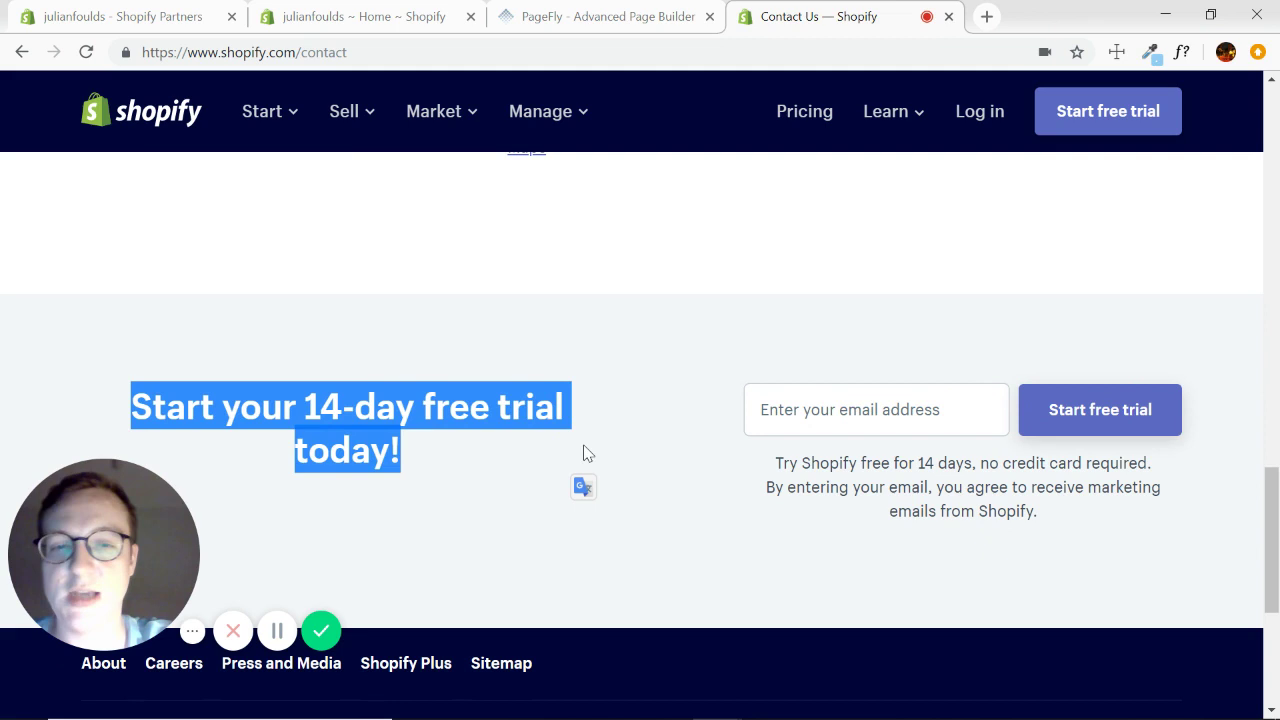
left_click(633, 376)
left_click(837, 418)
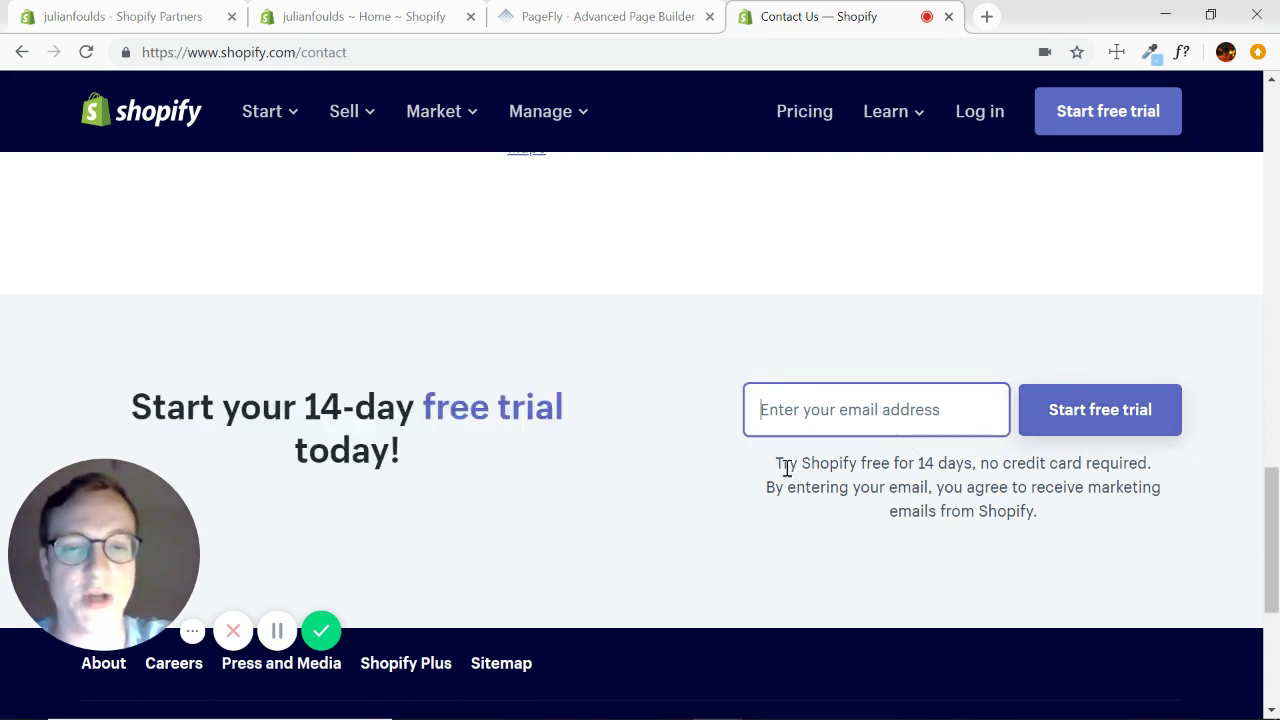
left_click_drag(772, 462, 766, 523)
left_click(666, 492)
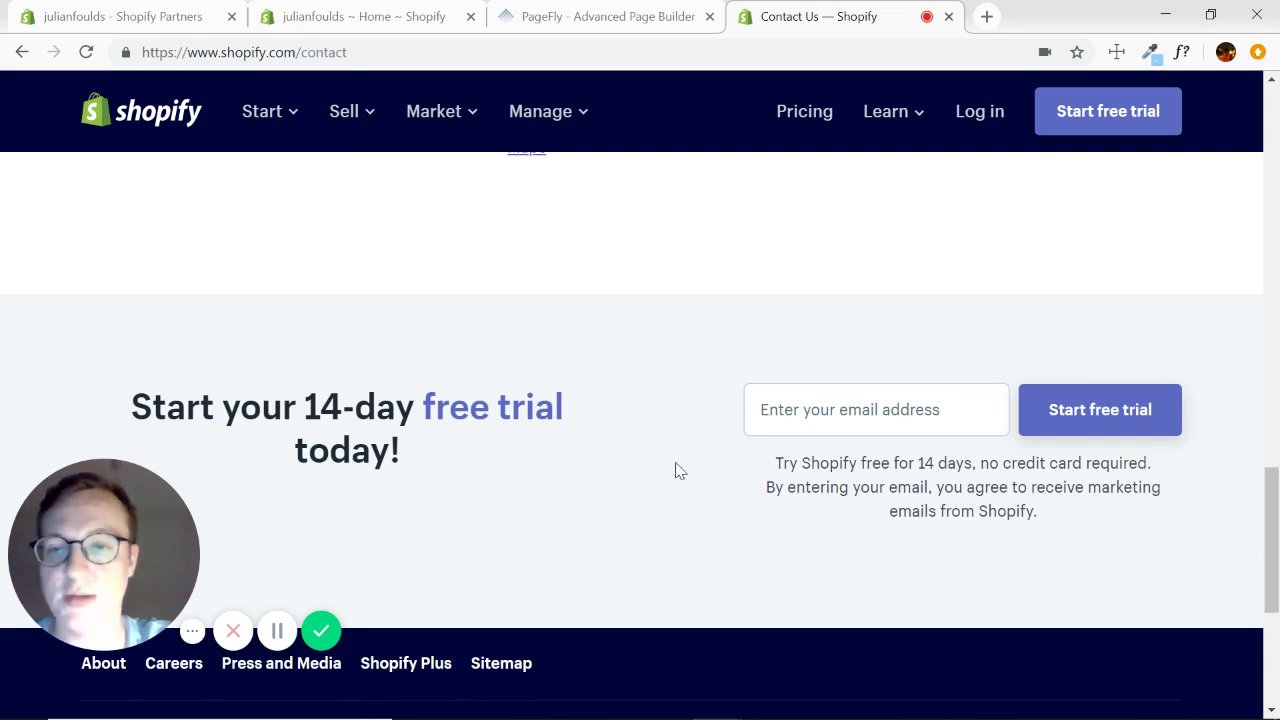
scroll(678, 466, "up", 20)
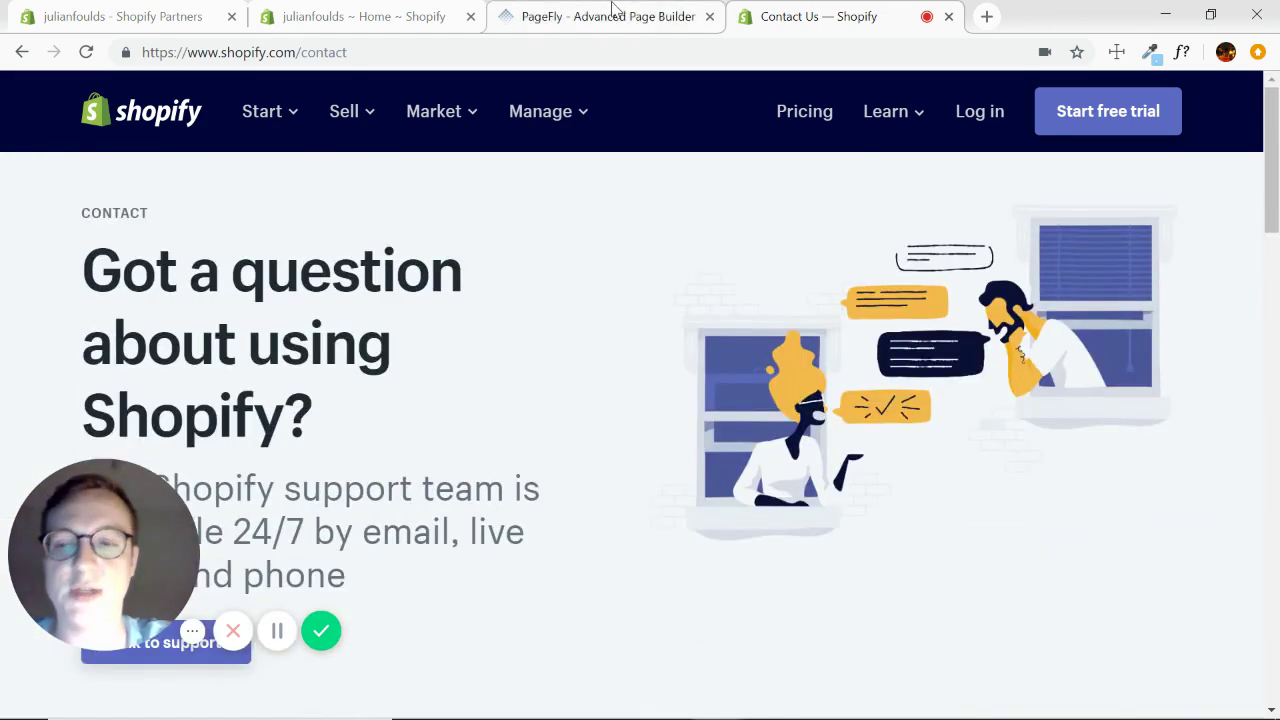
Step: Return to the PageFly editor and add a full-width section containing a row of two half-width columns
left_click(598, 14)
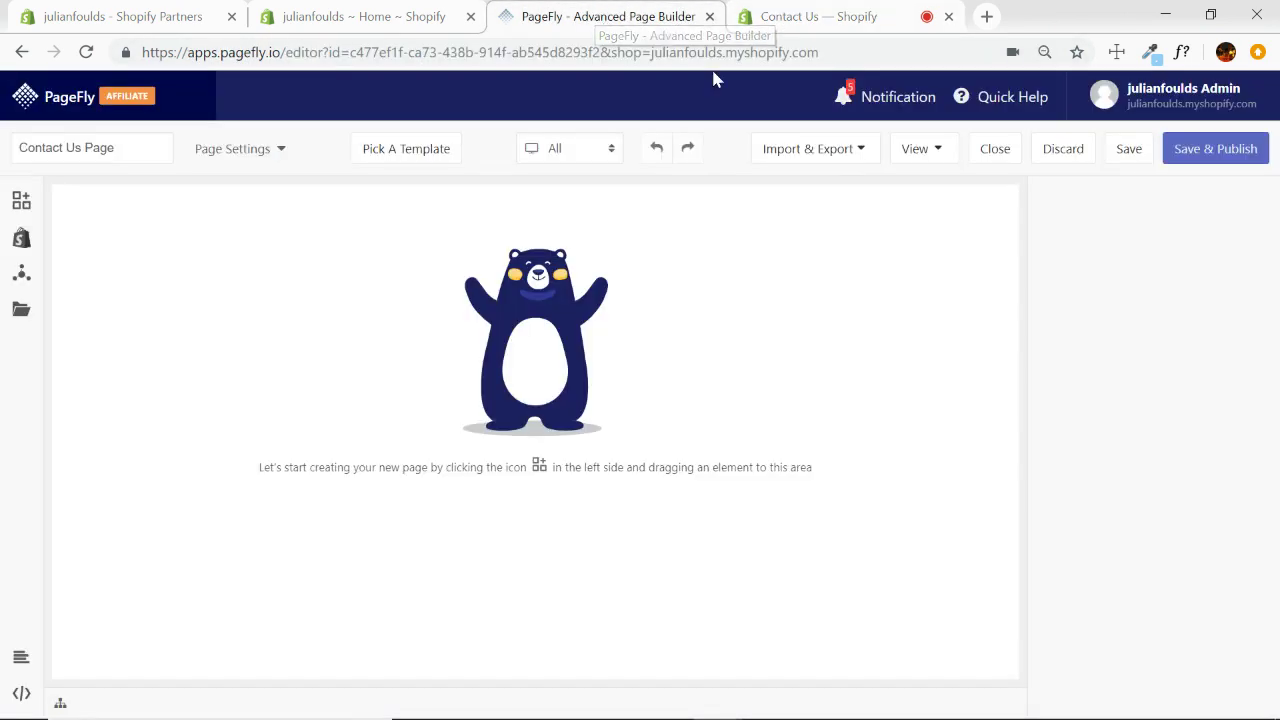
left_click(23, 207)
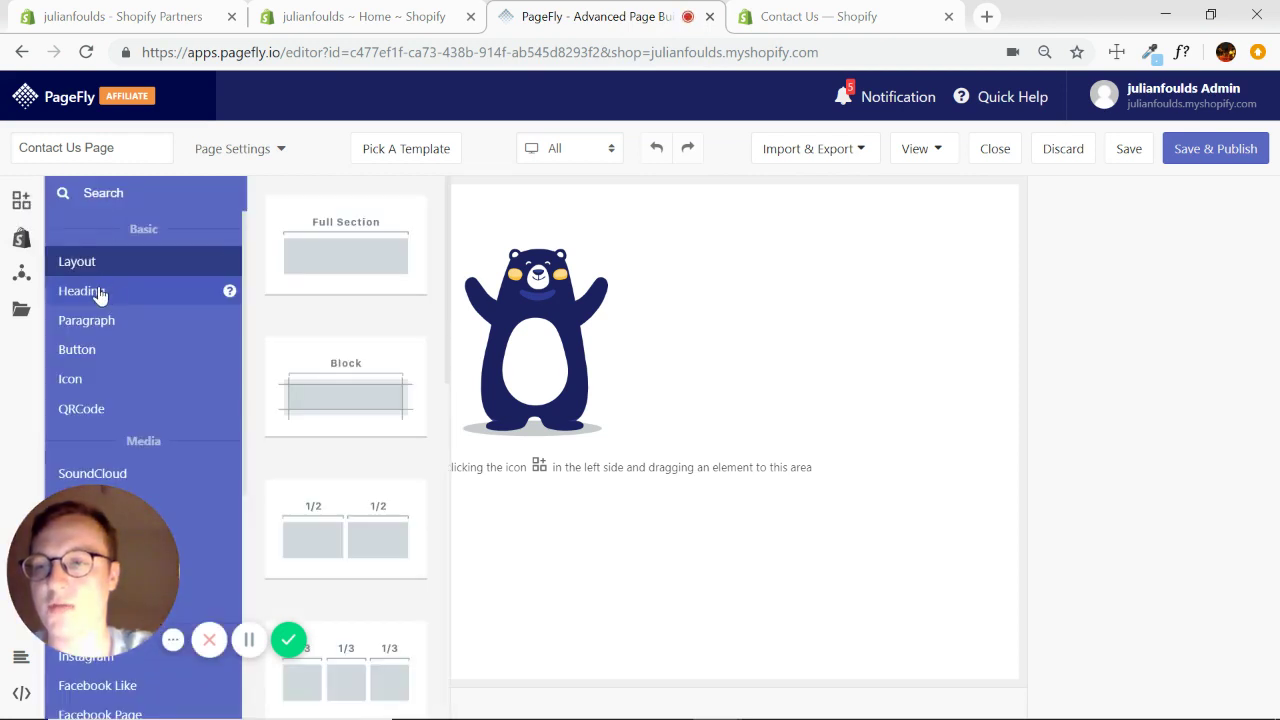
left_click_drag(357, 240, 575, 328)
left_click(21, 200)
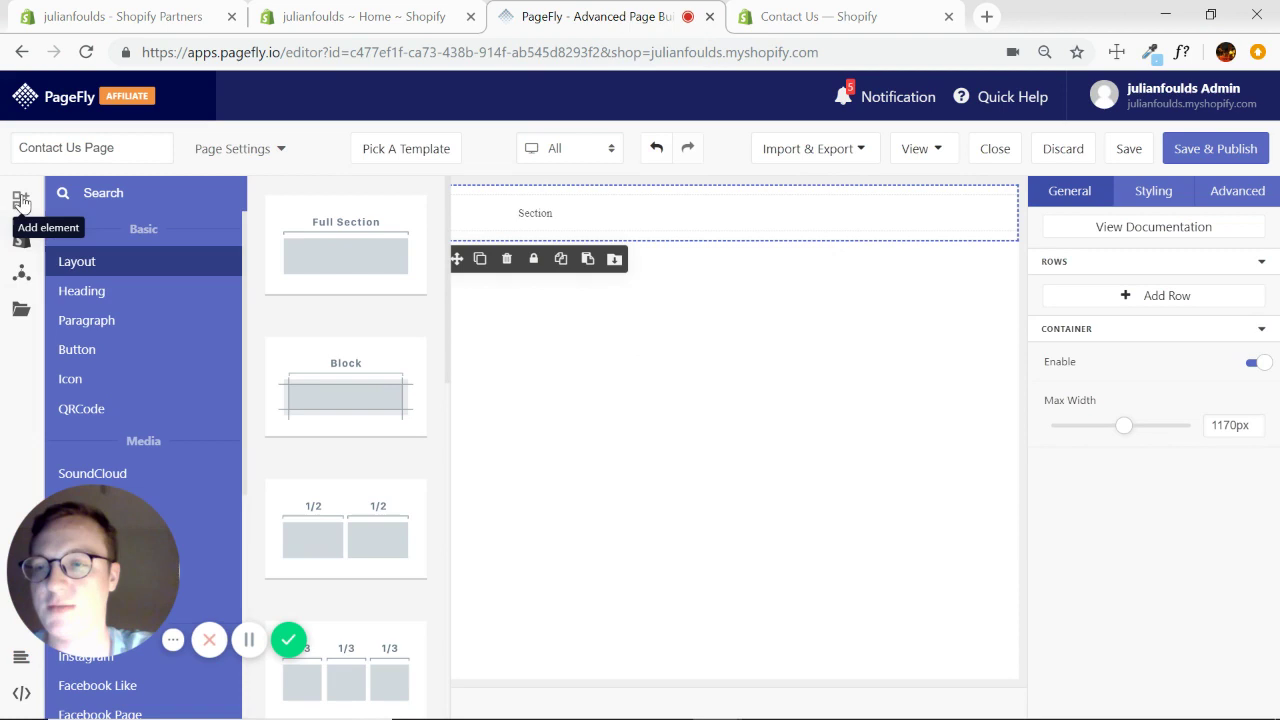
left_click_drag(330, 525, 554, 210)
Step: Add a basic image element to the second column and set that column's content alignment to centre
left_click(21, 200)
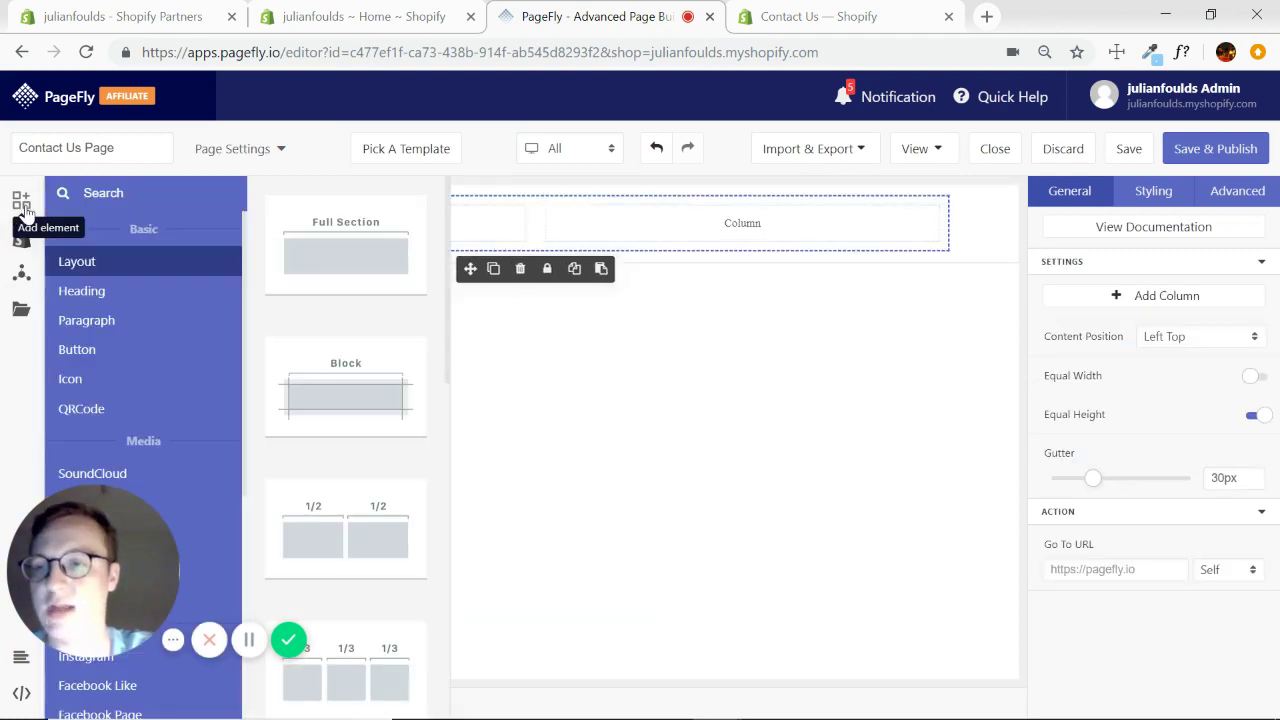
scroll(113, 330, "down", 1)
left_click(100, 405)
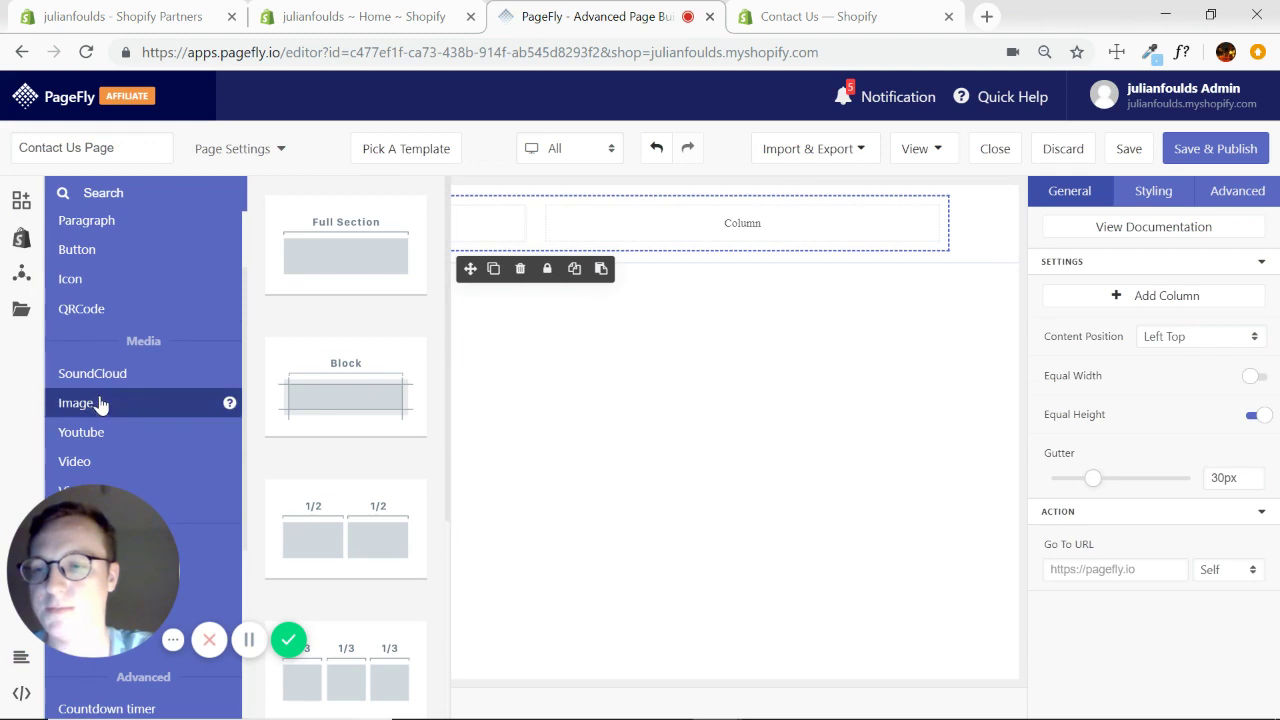
left_click_drag(355, 245, 741, 222)
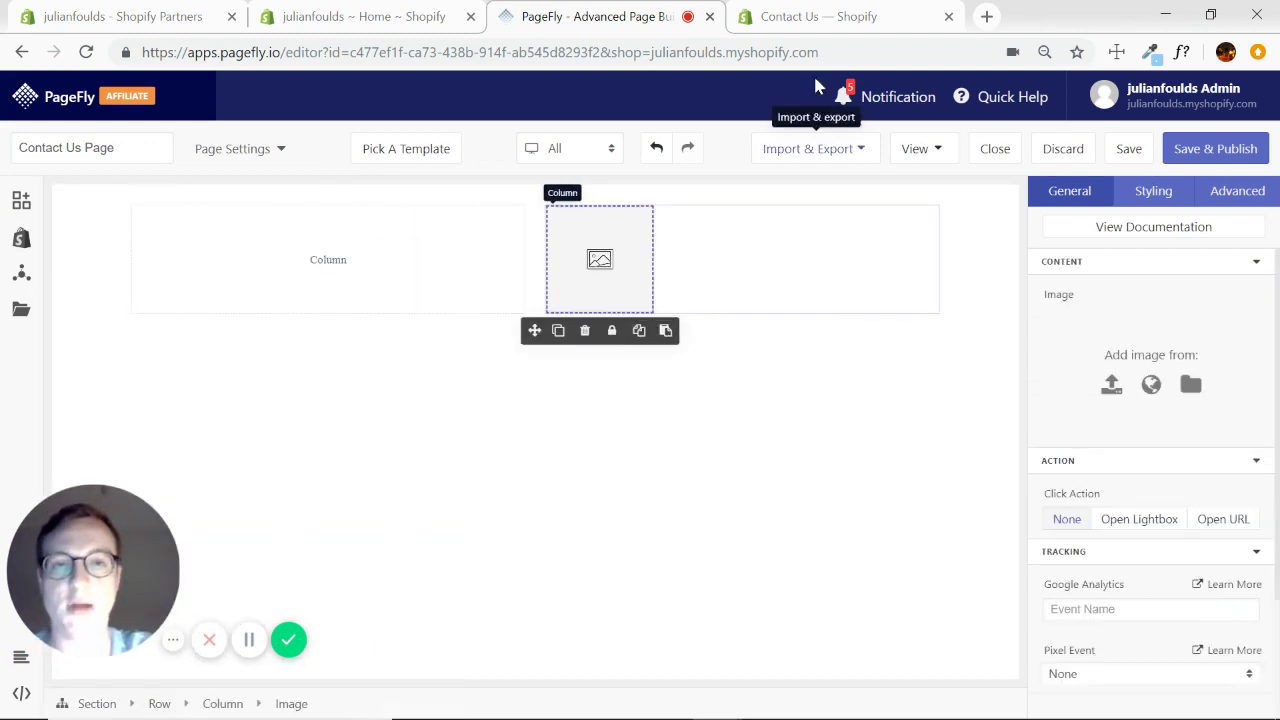
left_click(815, 265)
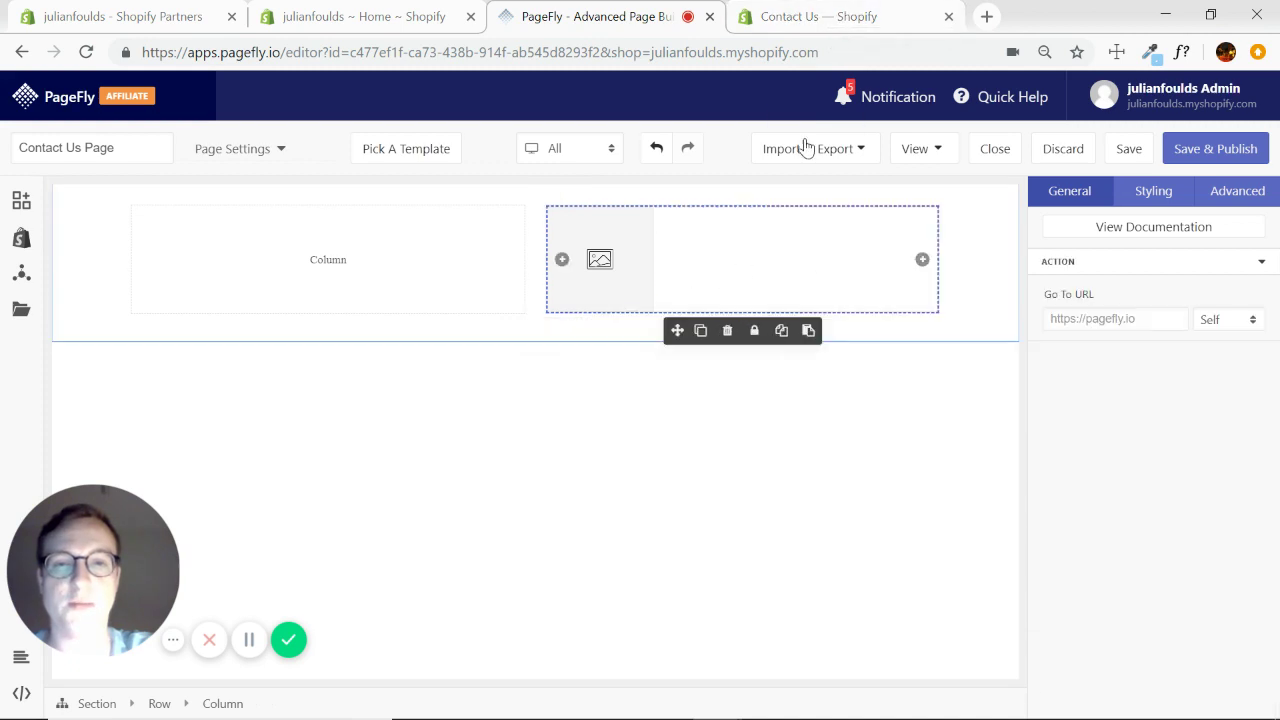
left_click(1148, 200)
left_click(1124, 516)
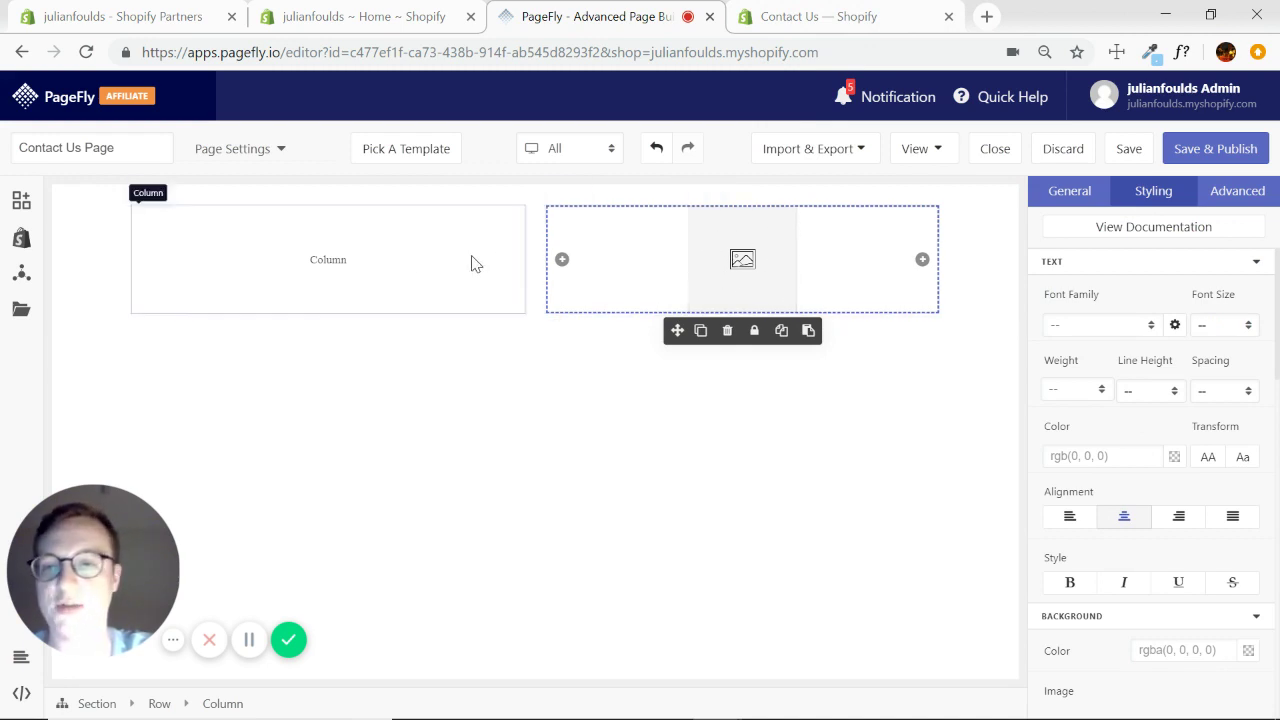
Step: Add a plain paragraph to the first column and place two plain headings below it
left_click(206, 251)
left_click(20, 205)
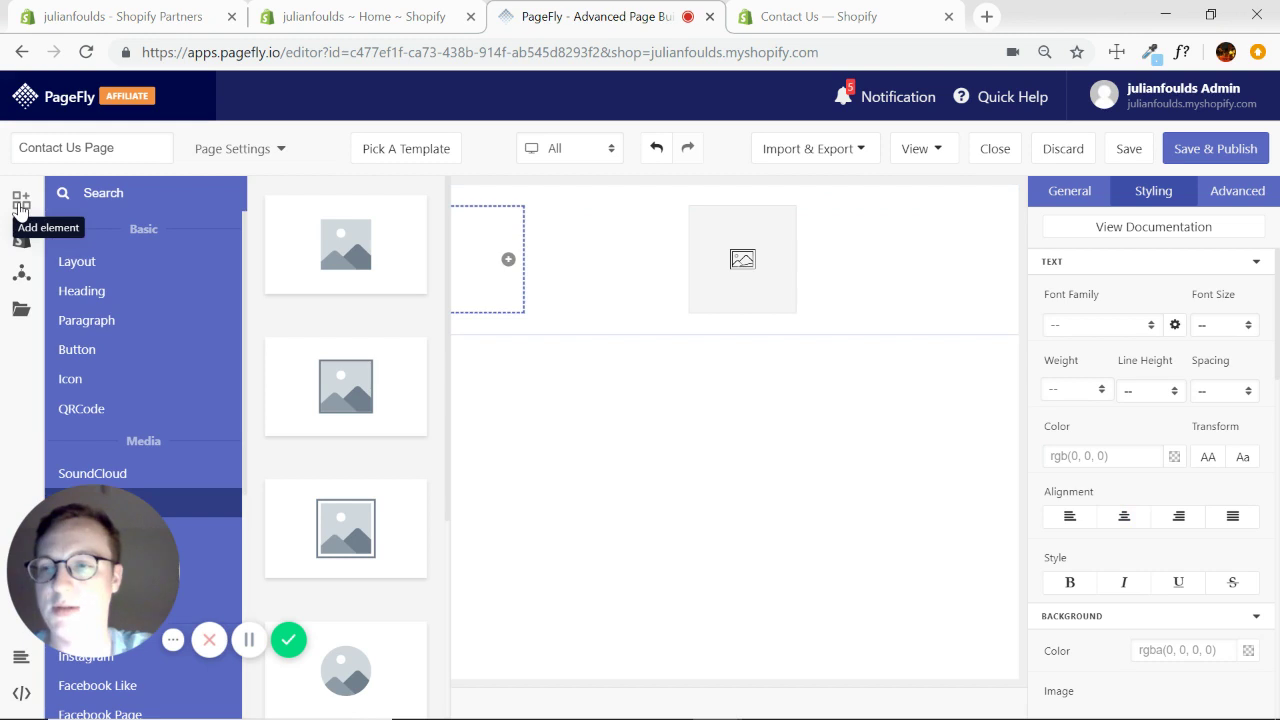
left_click(126, 323)
left_click_drag(349, 243, 313, 232)
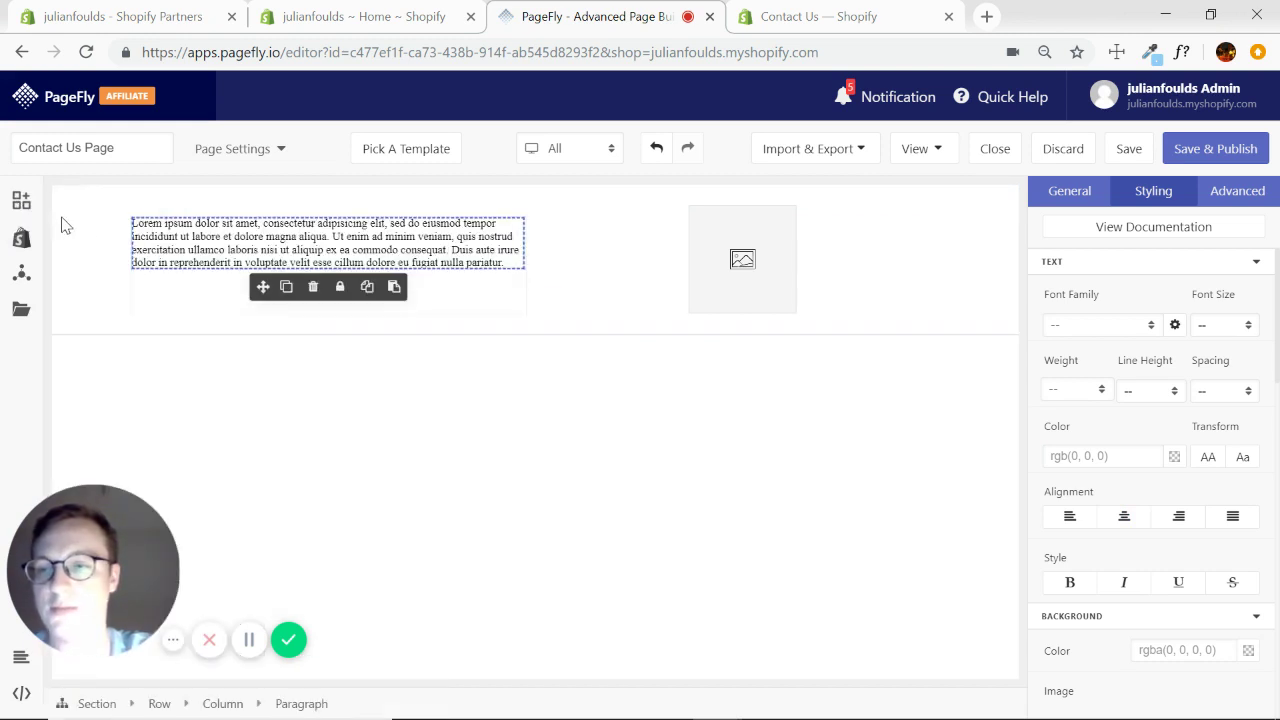
left_click(20, 203)
left_click(102, 300)
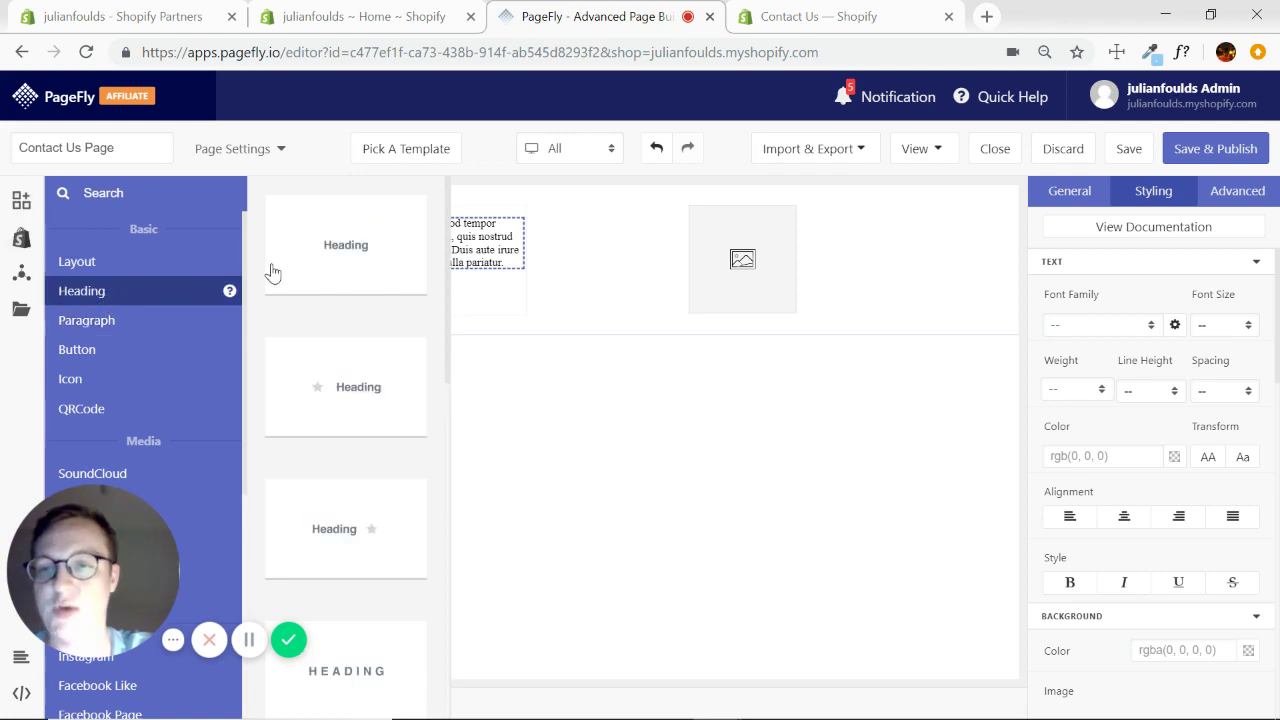
left_click_drag(340, 248, 443, 289)
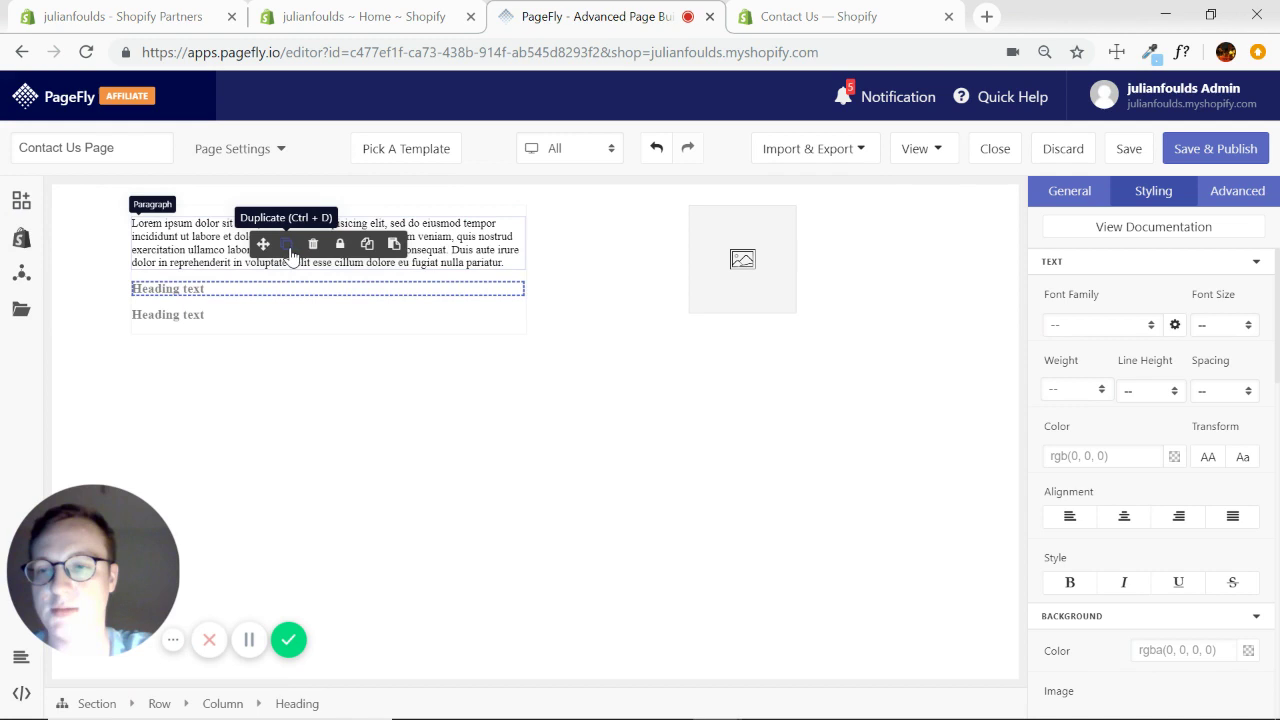
Step: Add a block beneath the headings in the first column, place a solid button inside it, and select the block
left_click(21, 203)
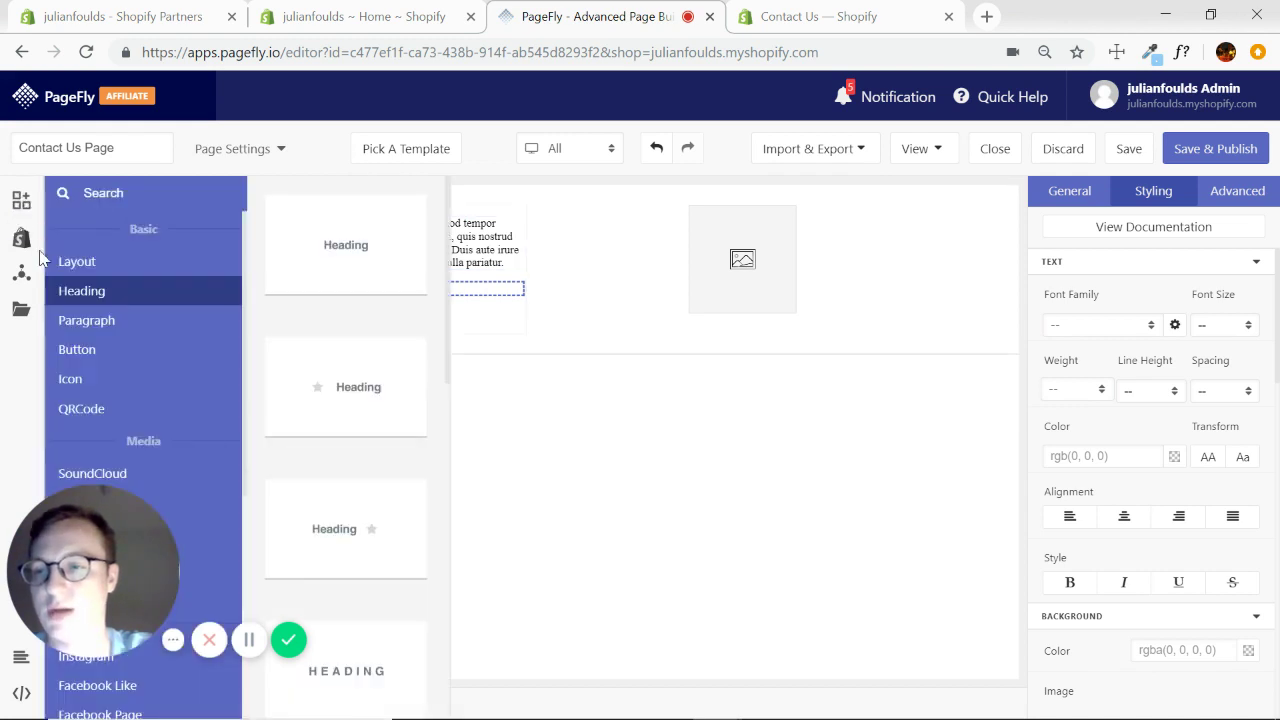
left_click(100, 263)
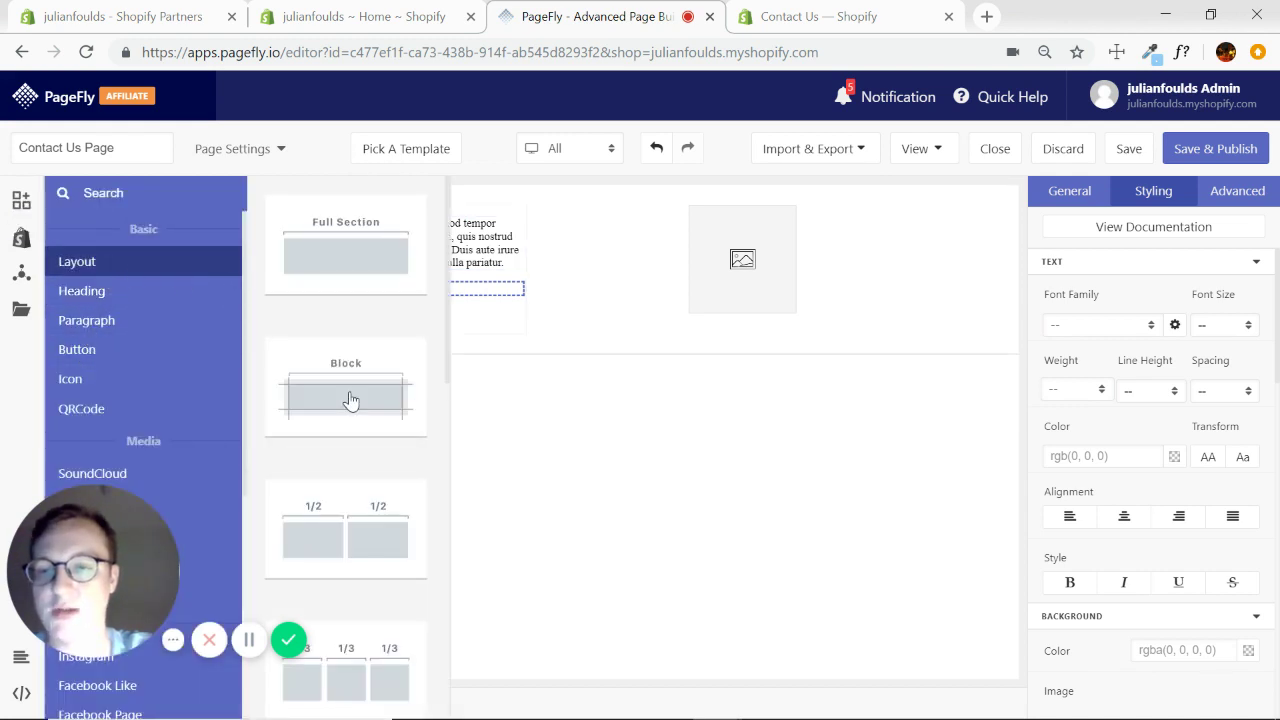
left_click_drag(350, 400, 433, 306)
left_click(20, 201)
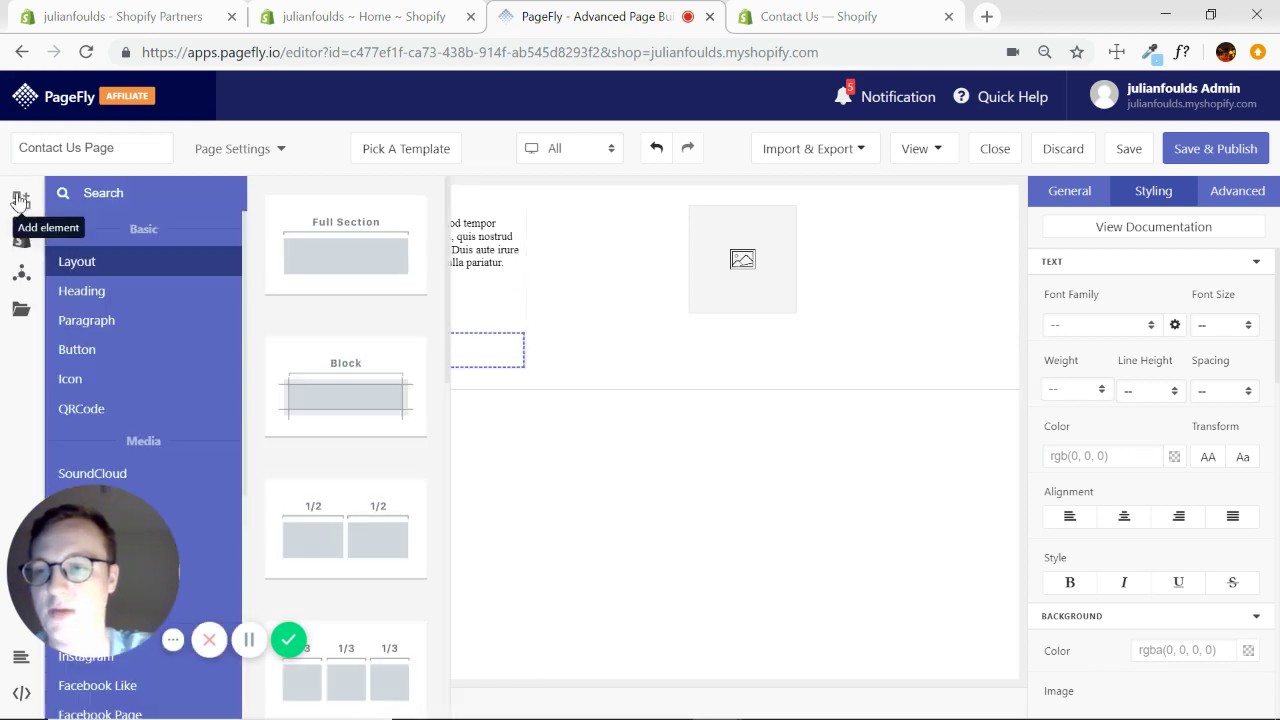
left_click(95, 350)
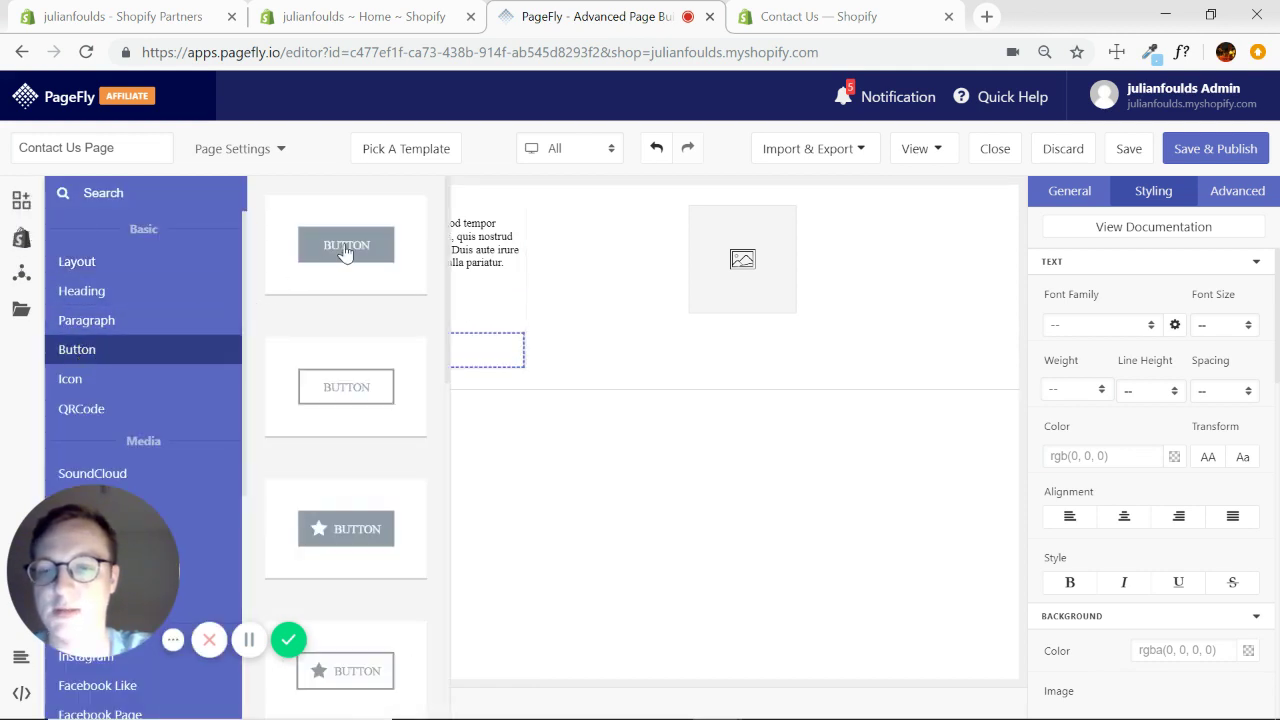
left_click_drag(345, 253, 340, 355)
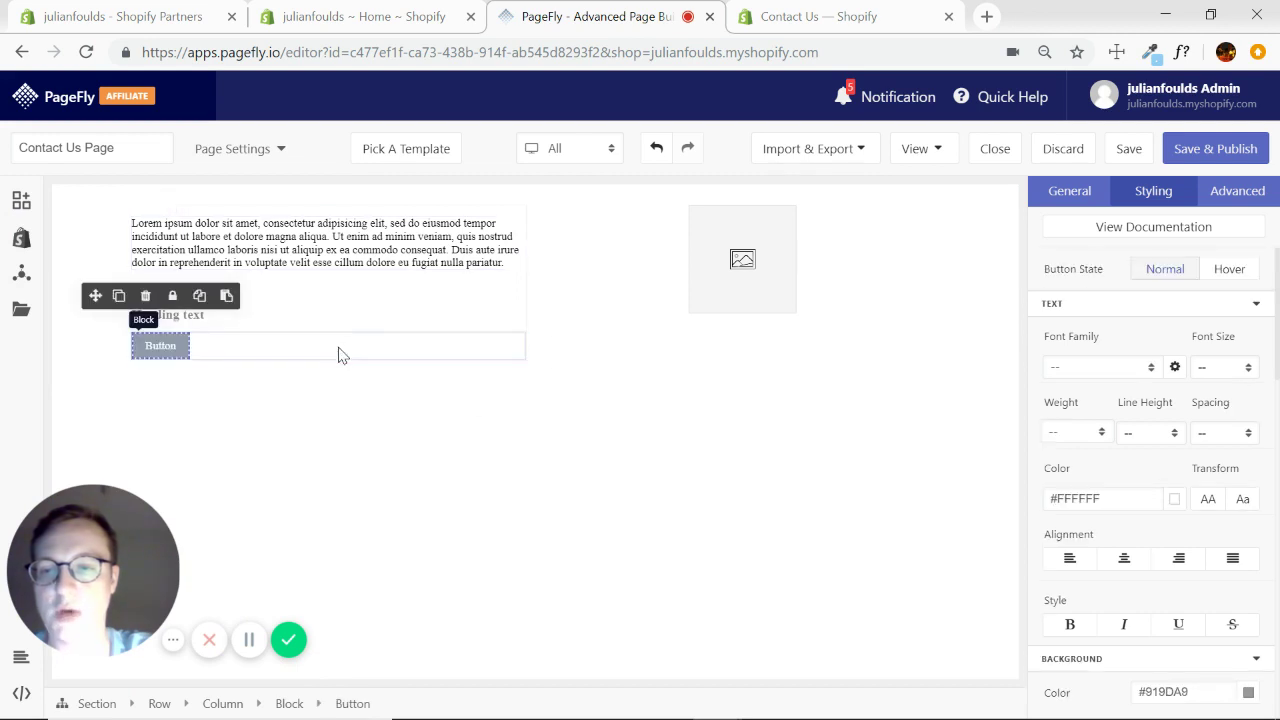
left_click(436, 350)
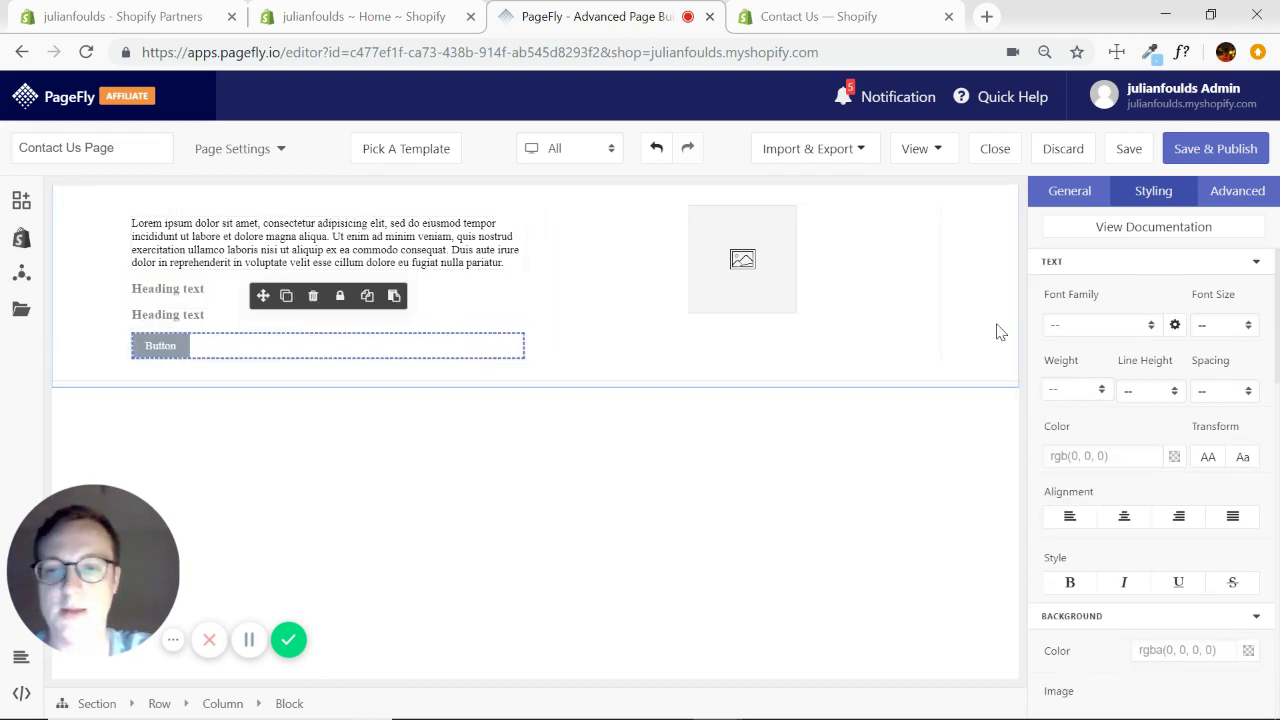
Step: Check the part below the hero on Shopify's contact page, and add a full-width section beneath the first one in PageFly
left_click(815, 18)
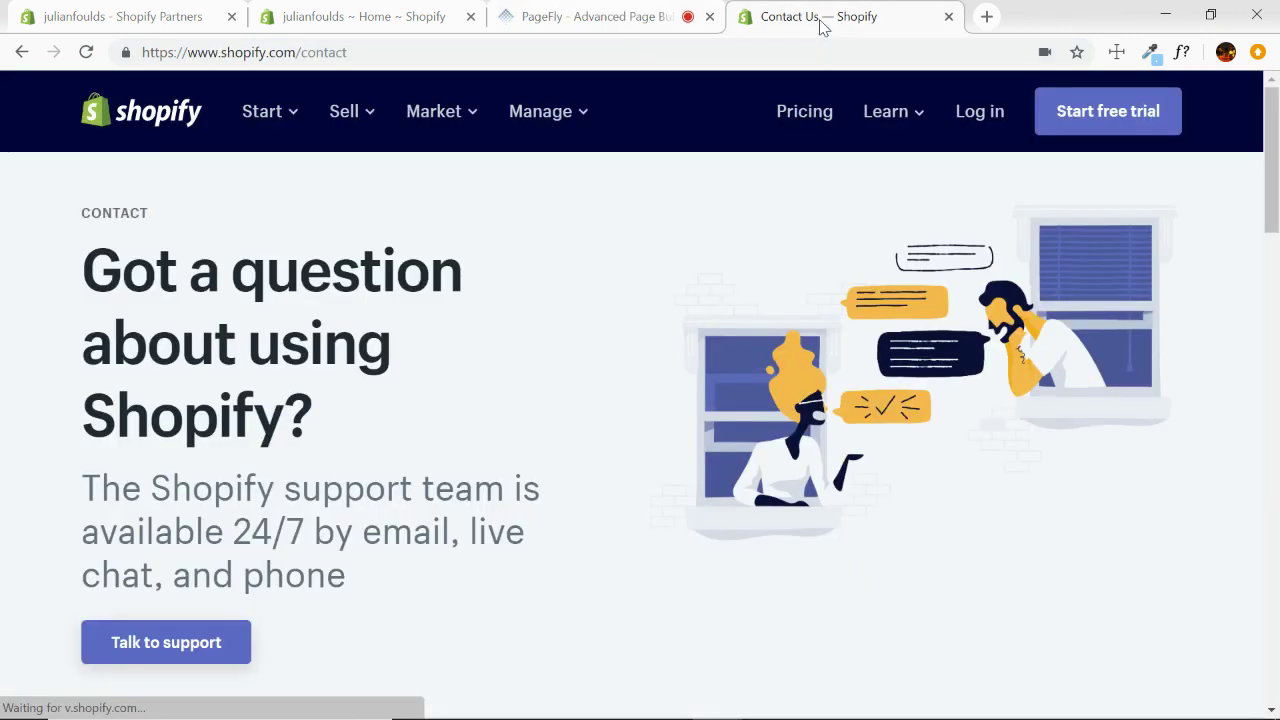
left_click(595, 20)
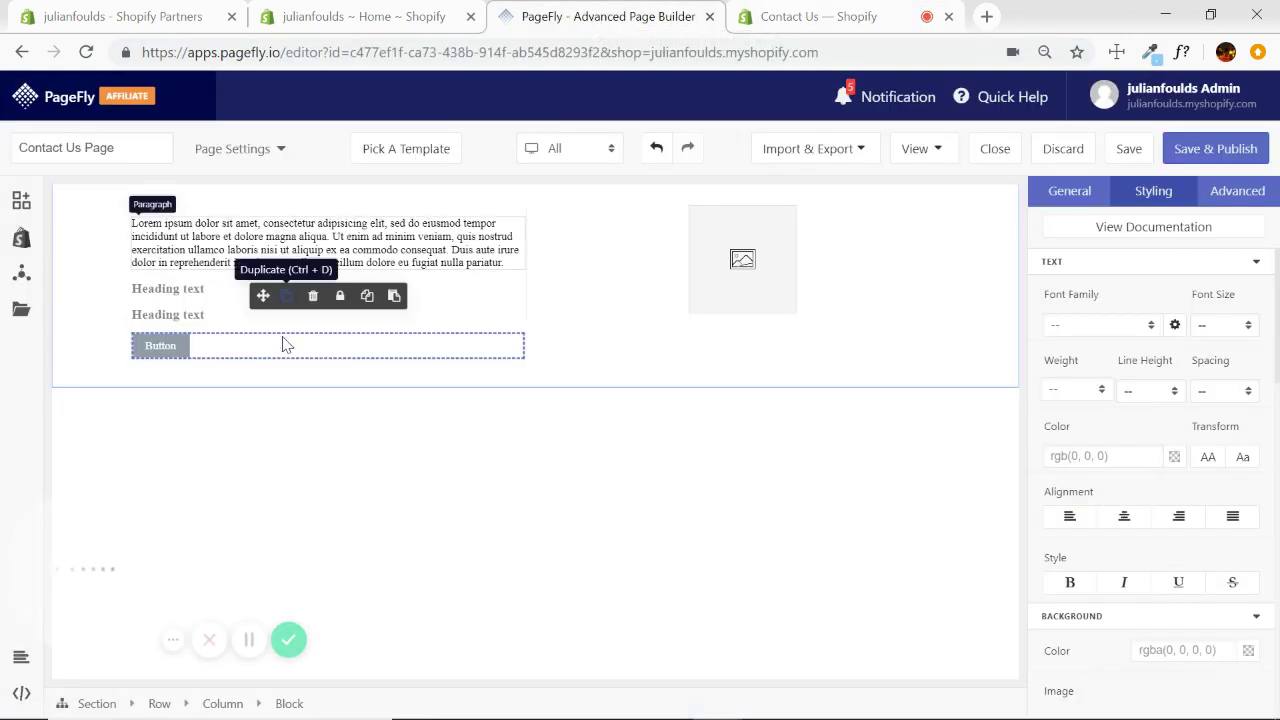
left_click(803, 28)
scroll(674, 331, "down", 5)
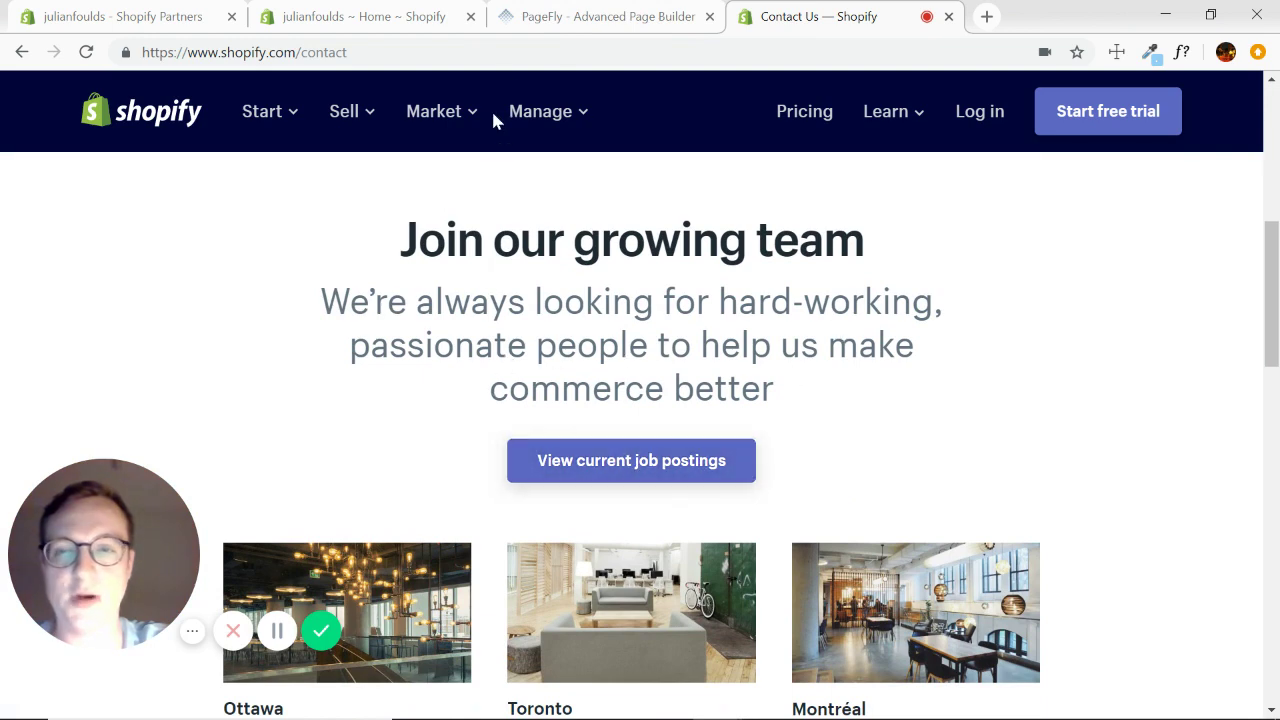
left_click(583, 20)
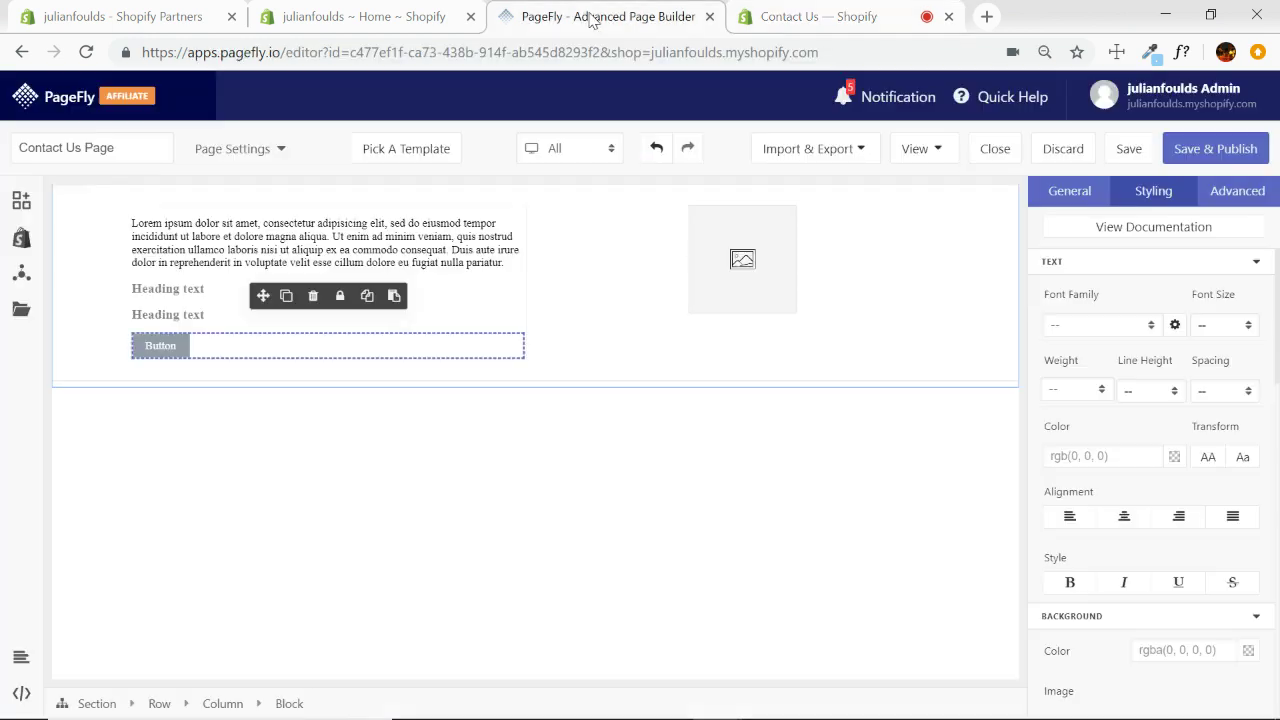
left_click(21, 200)
left_click(77, 260)
left_click_drag(342, 252, 506, 381)
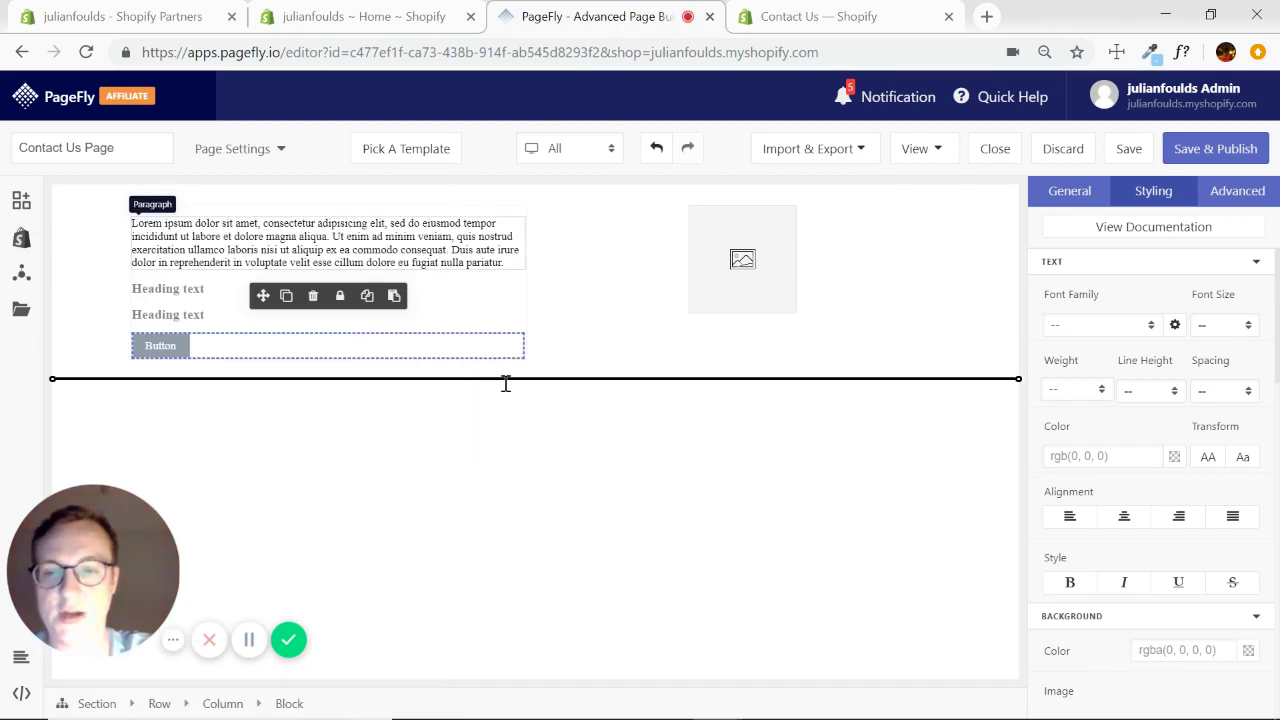
Step: Place a plain heading in the new second section and a plain paragraph beneath it
left_click(22, 203)
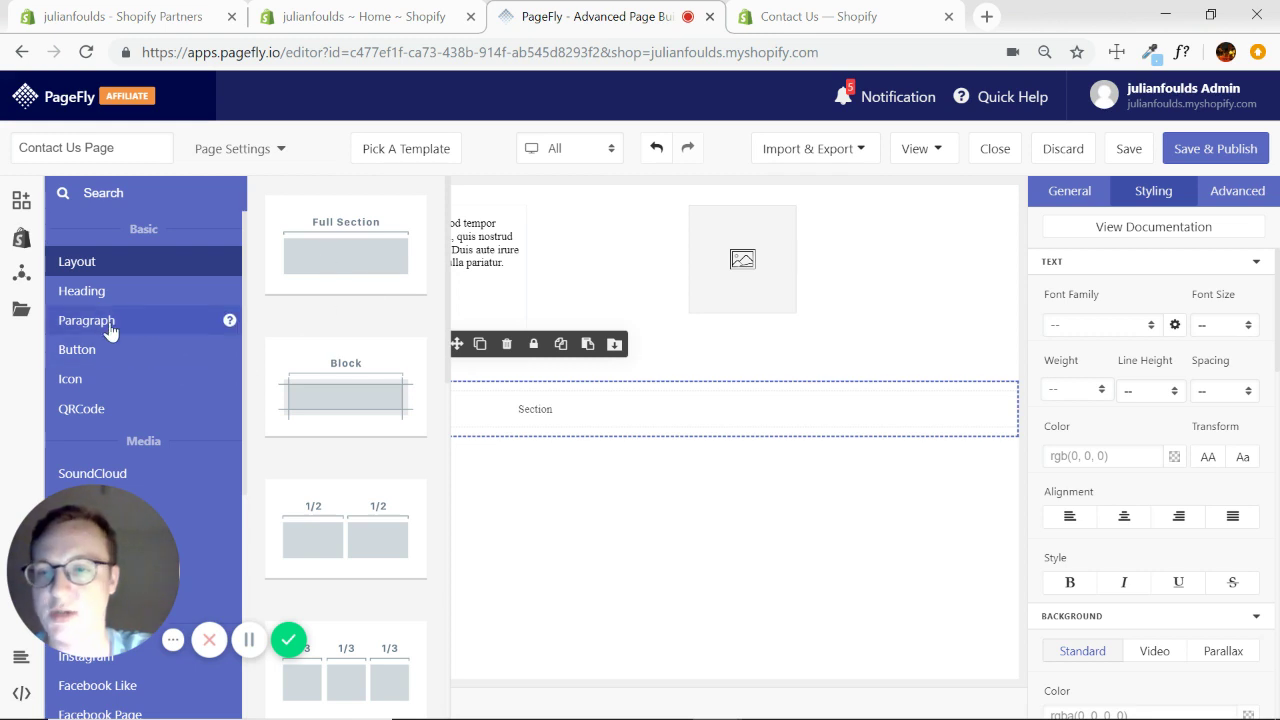
left_click(224, 288)
left_click_drag(350, 248, 526, 403)
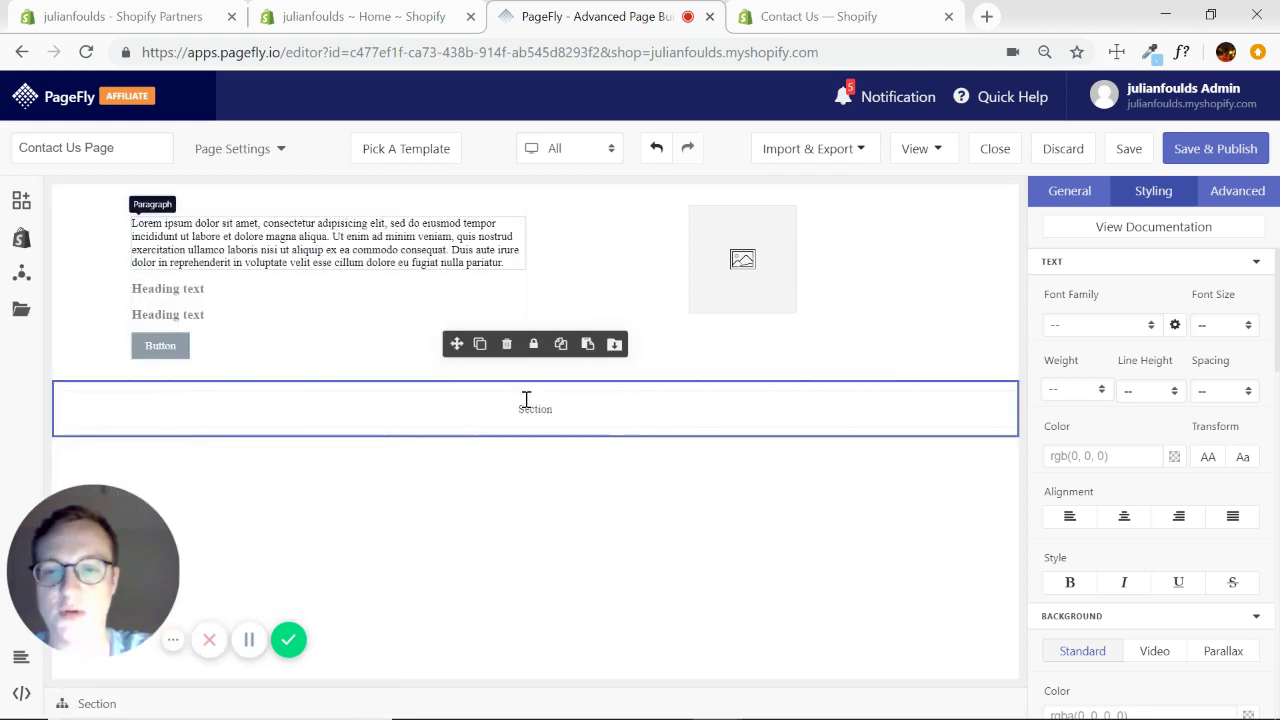
left_click(22, 202)
left_click(125, 320)
left_click_drag(348, 252, 516, 419)
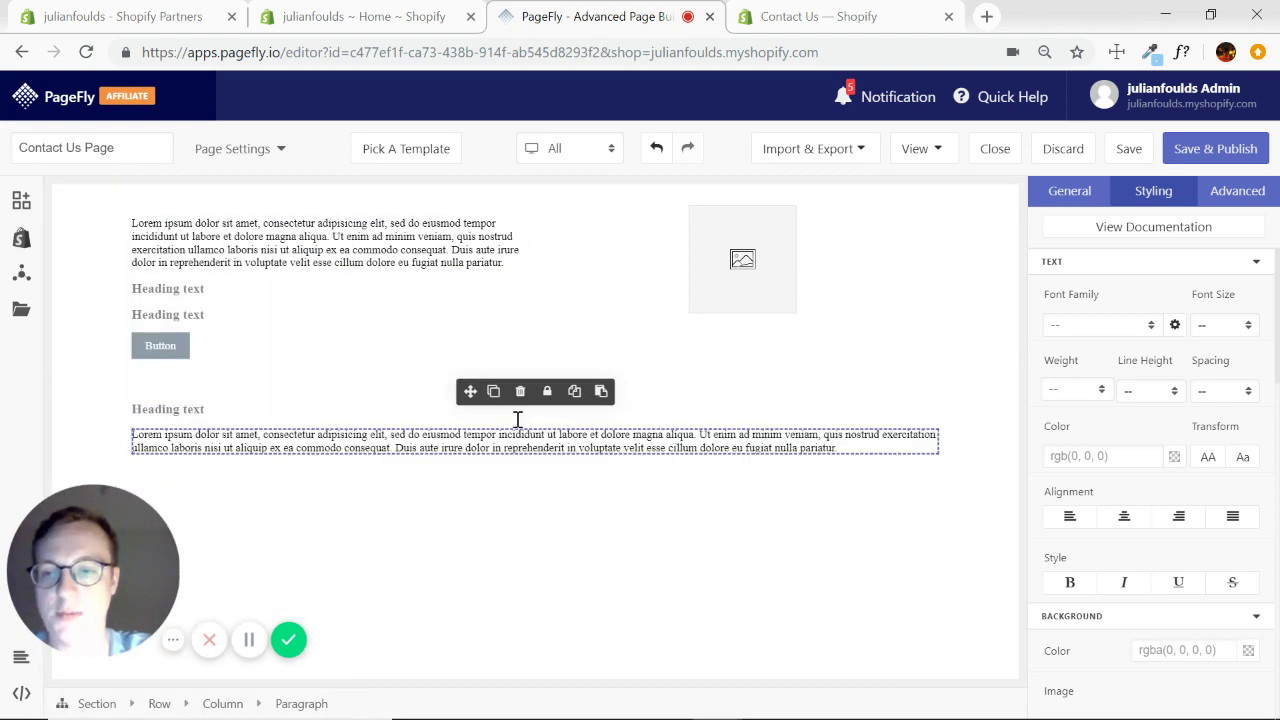
Step: Add a block beneath the second section's paragraph and place a solid button inside it
left_click(22, 202)
left_click(140, 262)
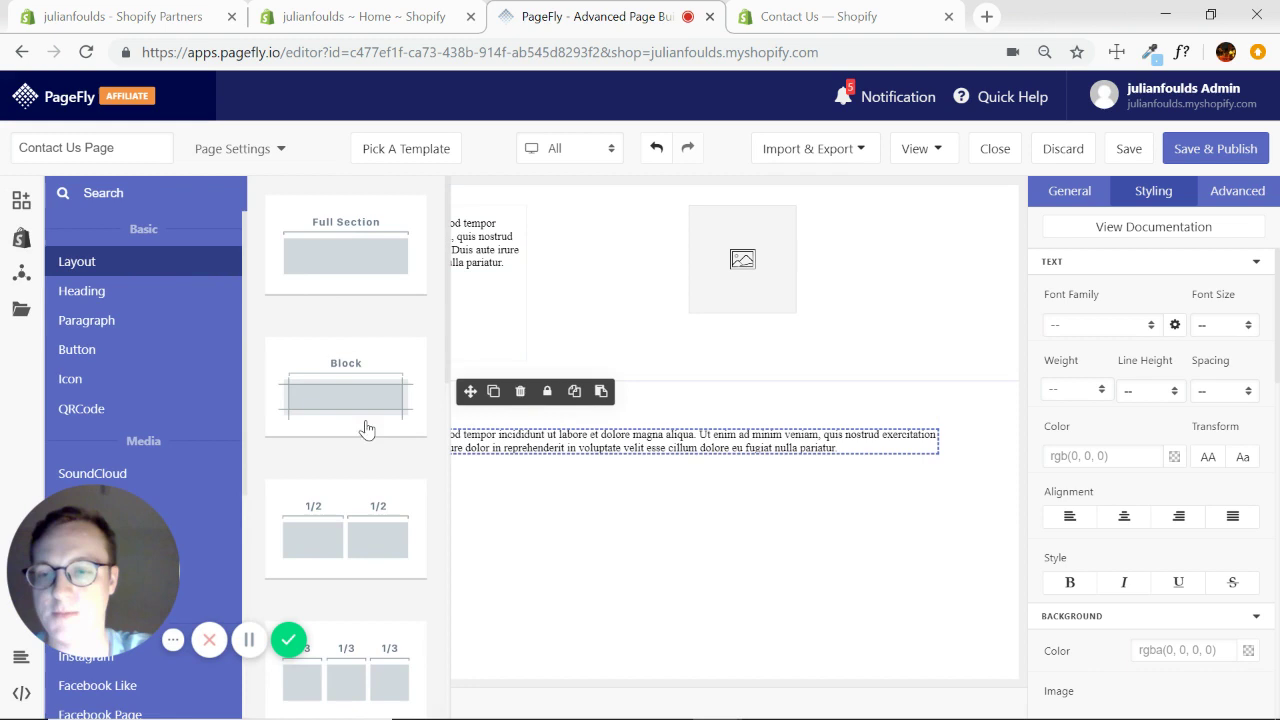
left_click_drag(353, 412, 558, 428)
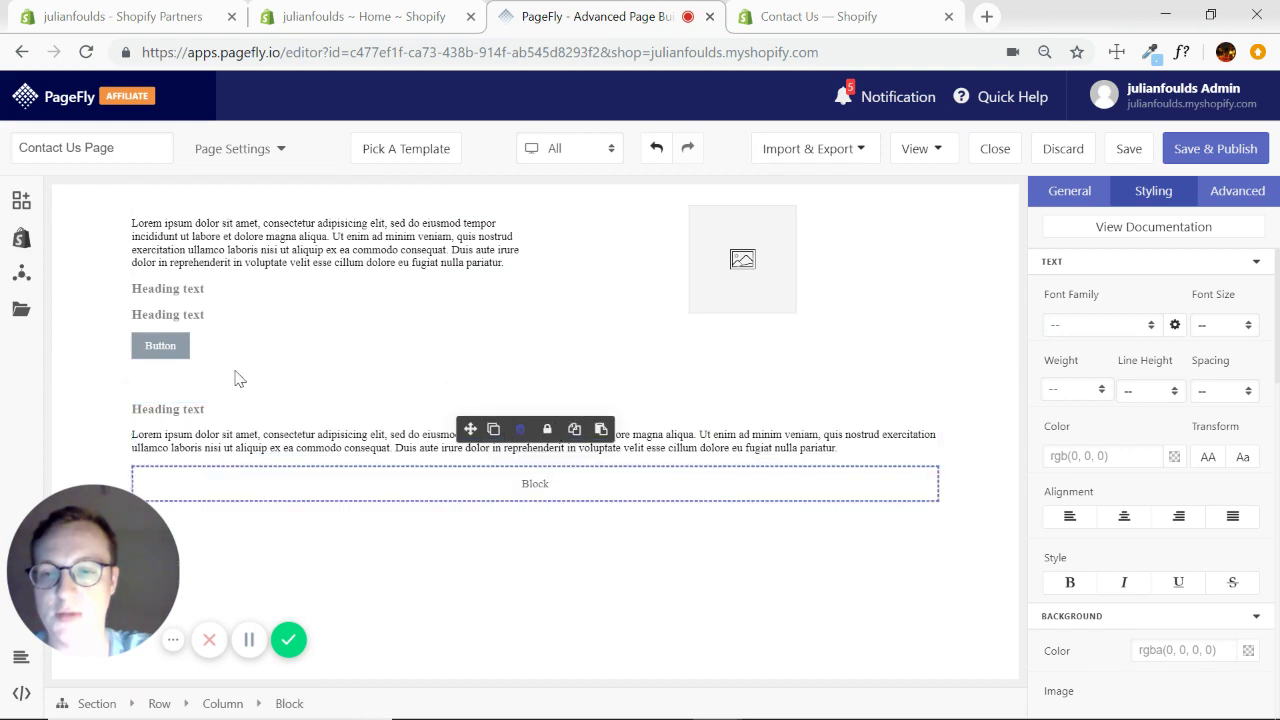
left_click(21, 200)
left_click(116, 349)
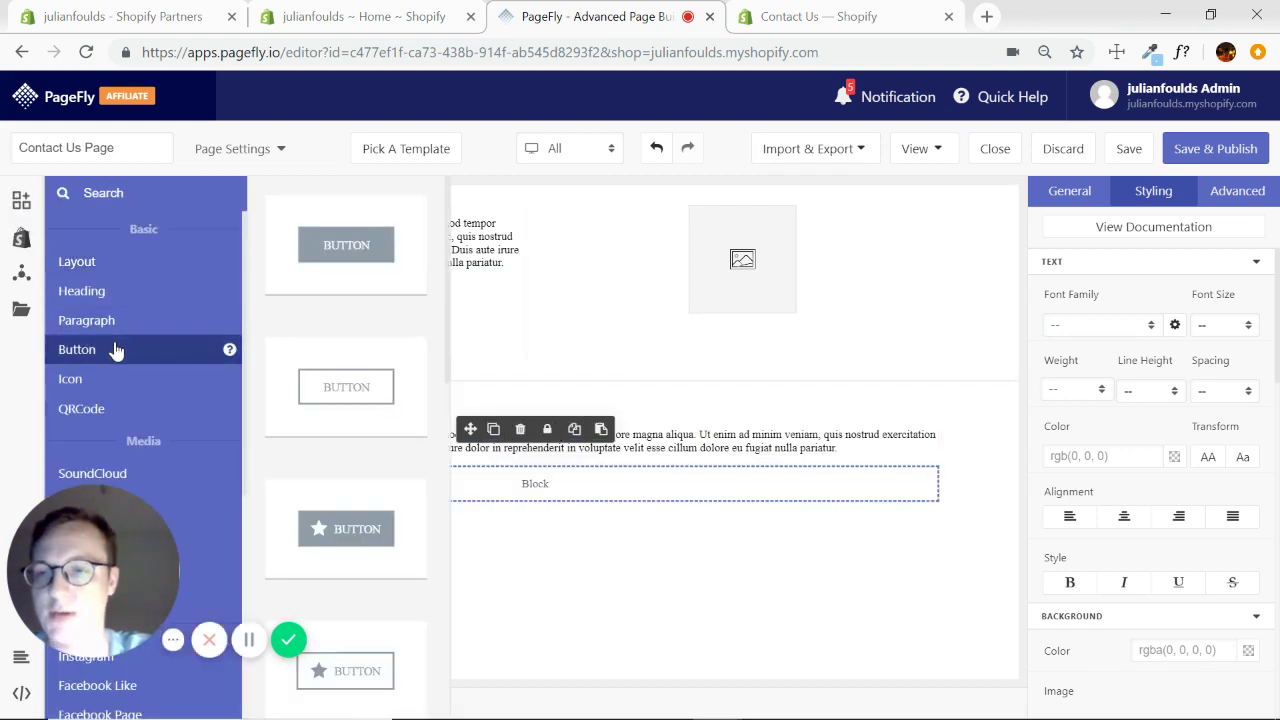
left_click_drag(363, 250, 526, 480)
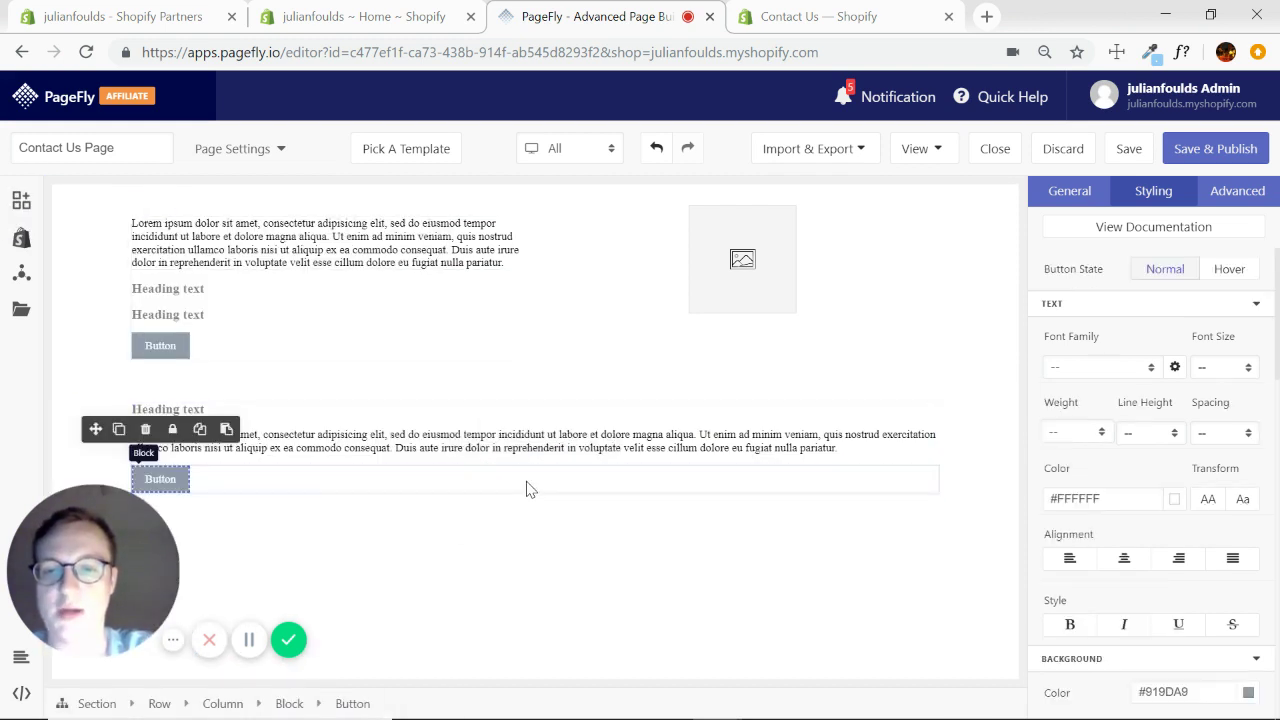
Step: Set the content alignment of the second section's column to centre
left_click(341, 428)
left_click(348, 427)
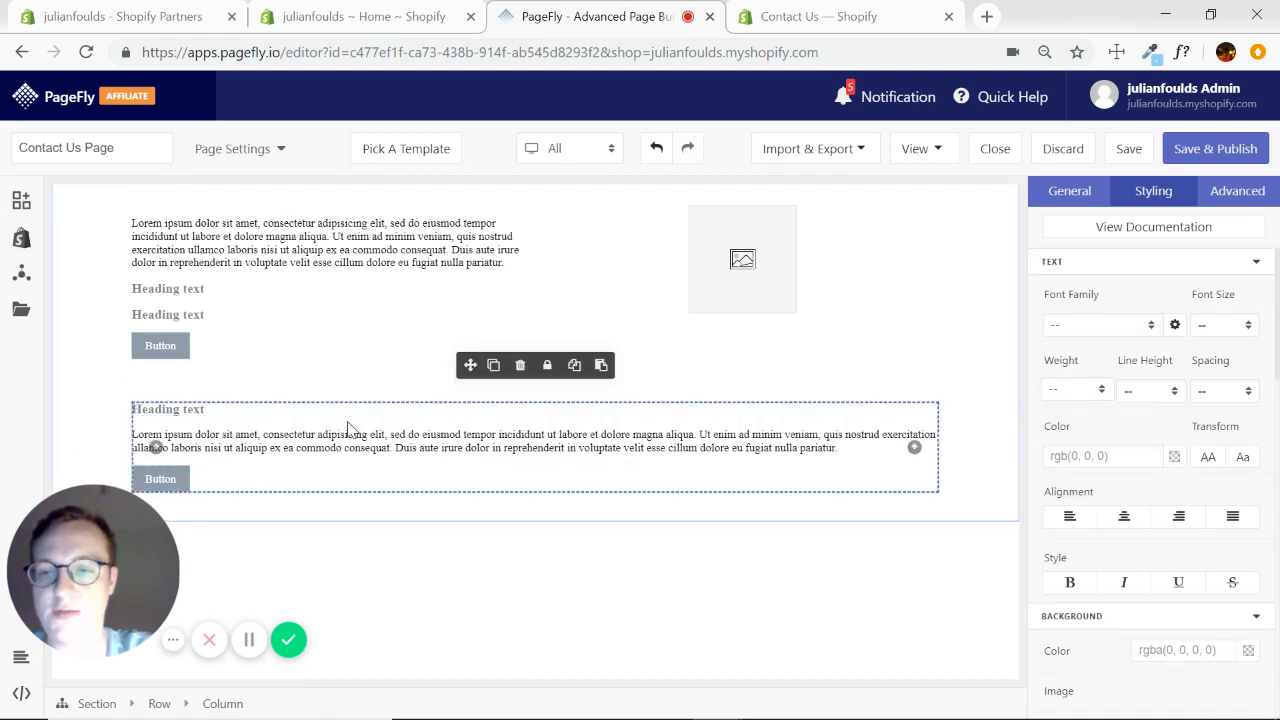
left_click(1126, 520)
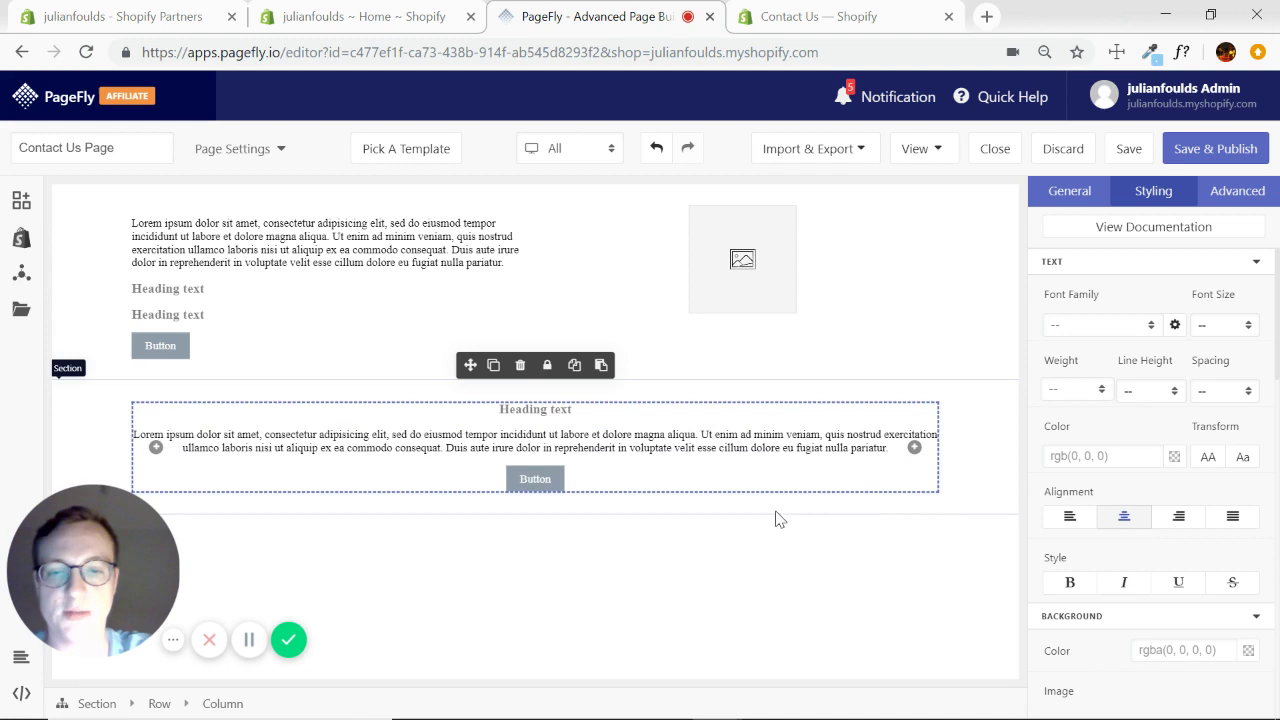
Step: Add a third full-width section containing a row of three one-third columns
left_click(20, 200)
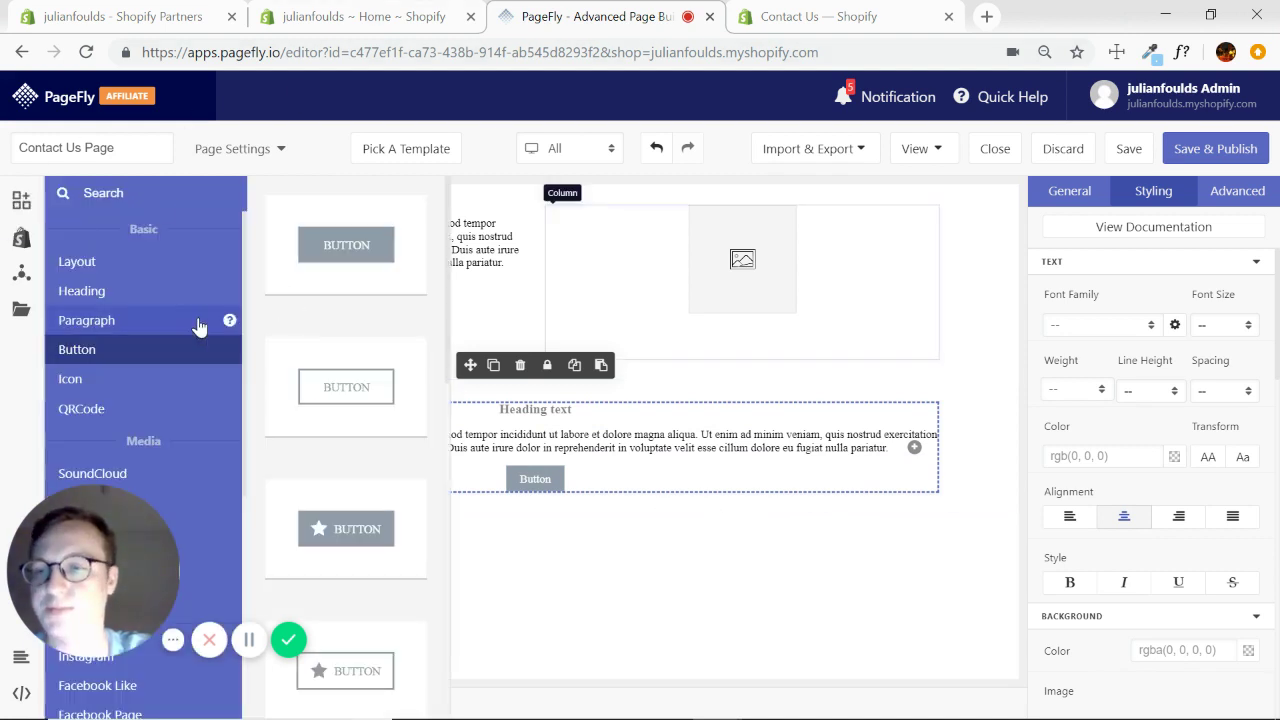
left_click(140, 258)
left_click_drag(316, 264, 594, 527)
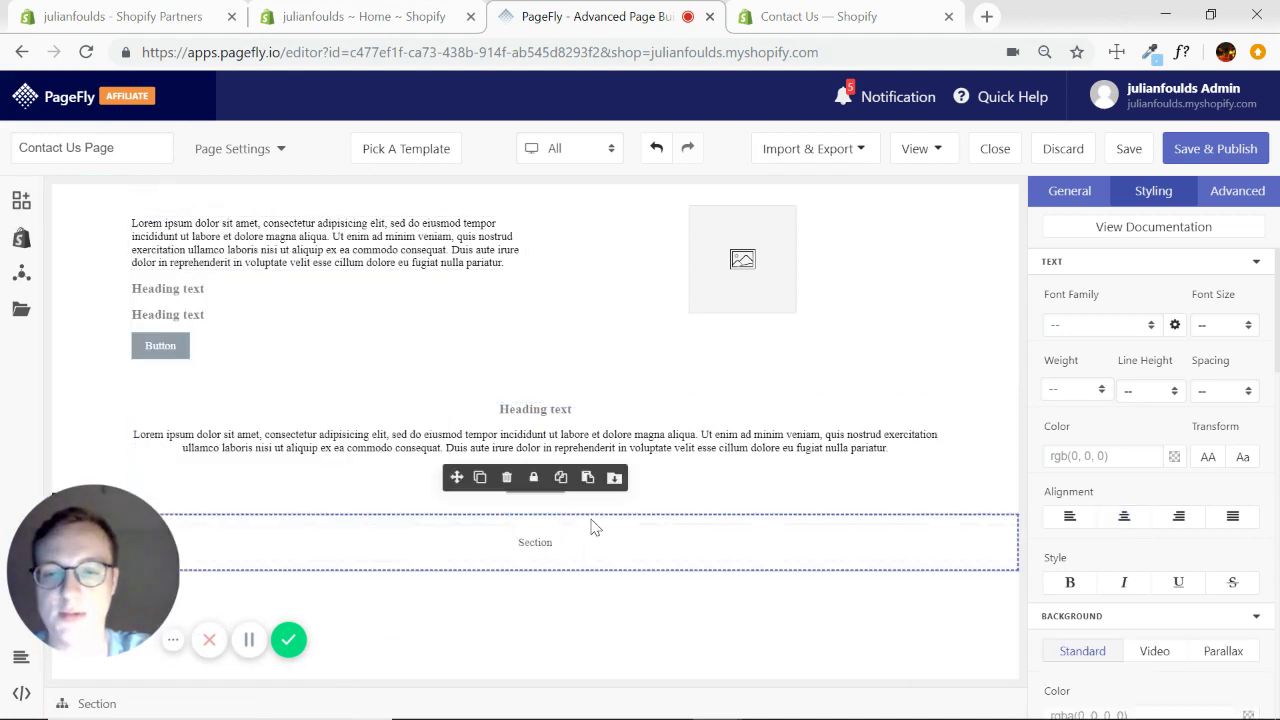
left_click(20, 200)
scroll(337, 399, "down", 2)
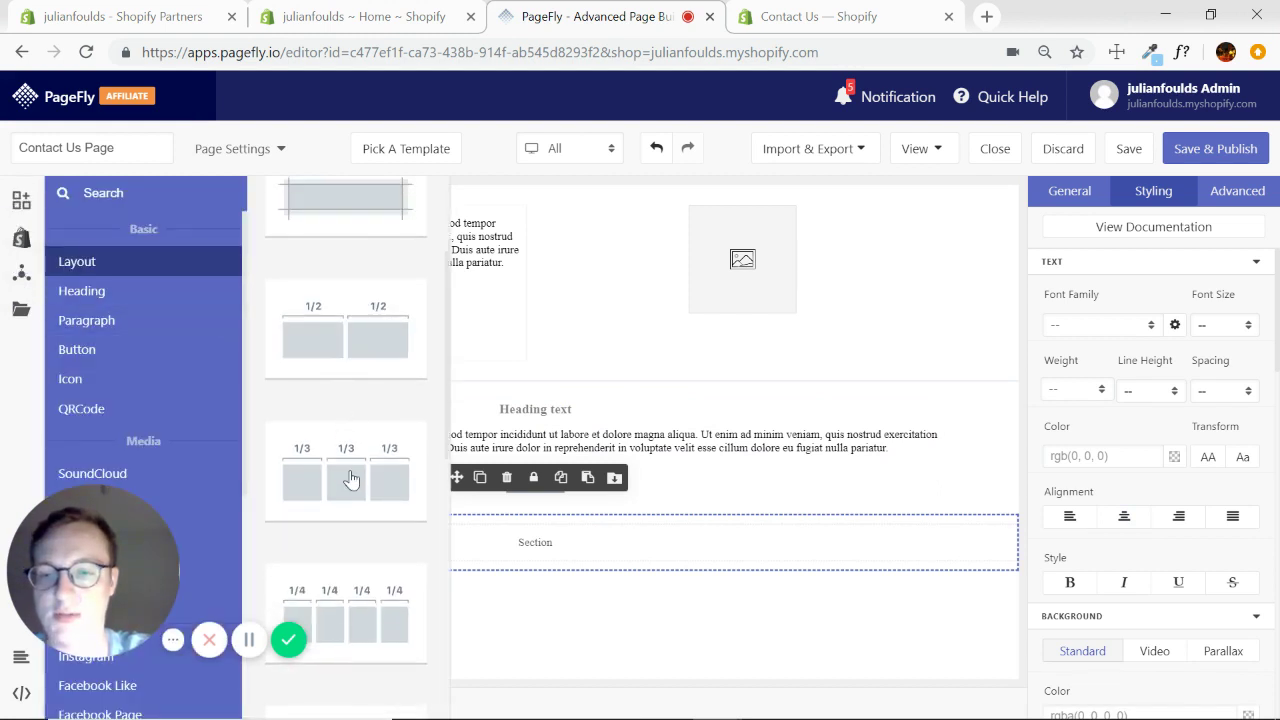
left_click_drag(351, 480, 534, 550)
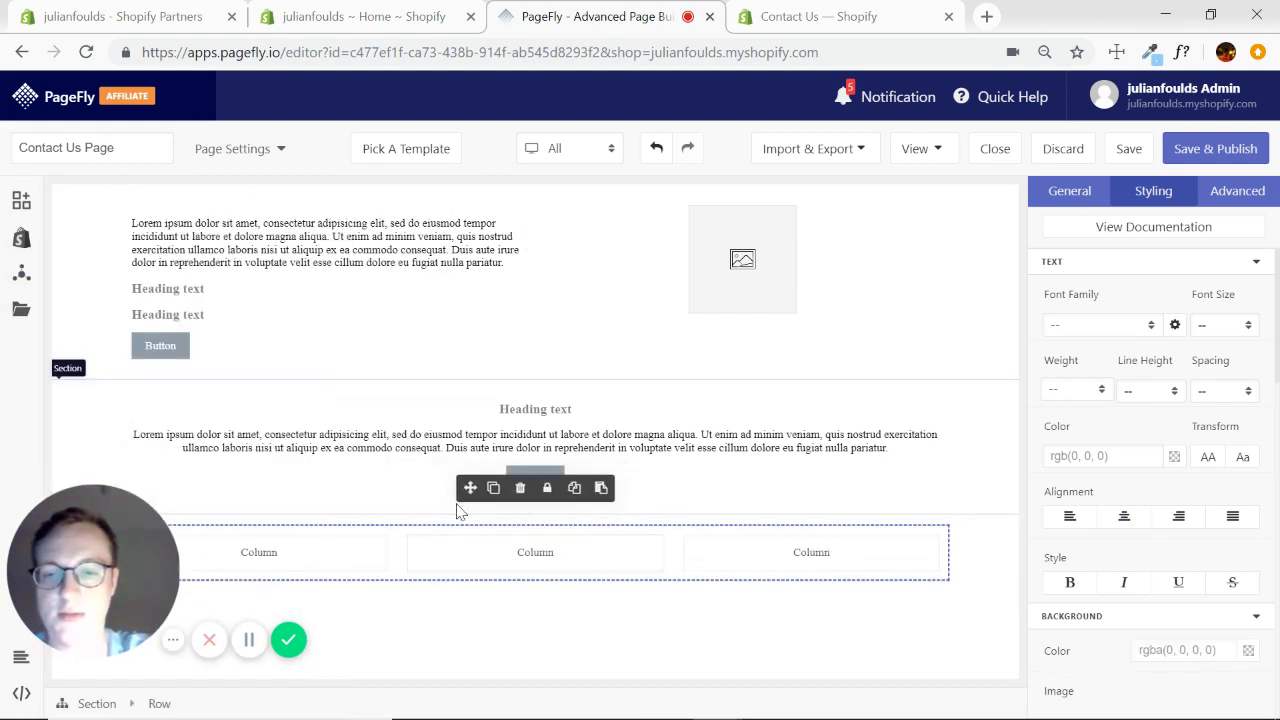
Step: Check the office cards on Shopify's contact page, and add a block to the first of the three columns in PageFly
left_click(881, 20)
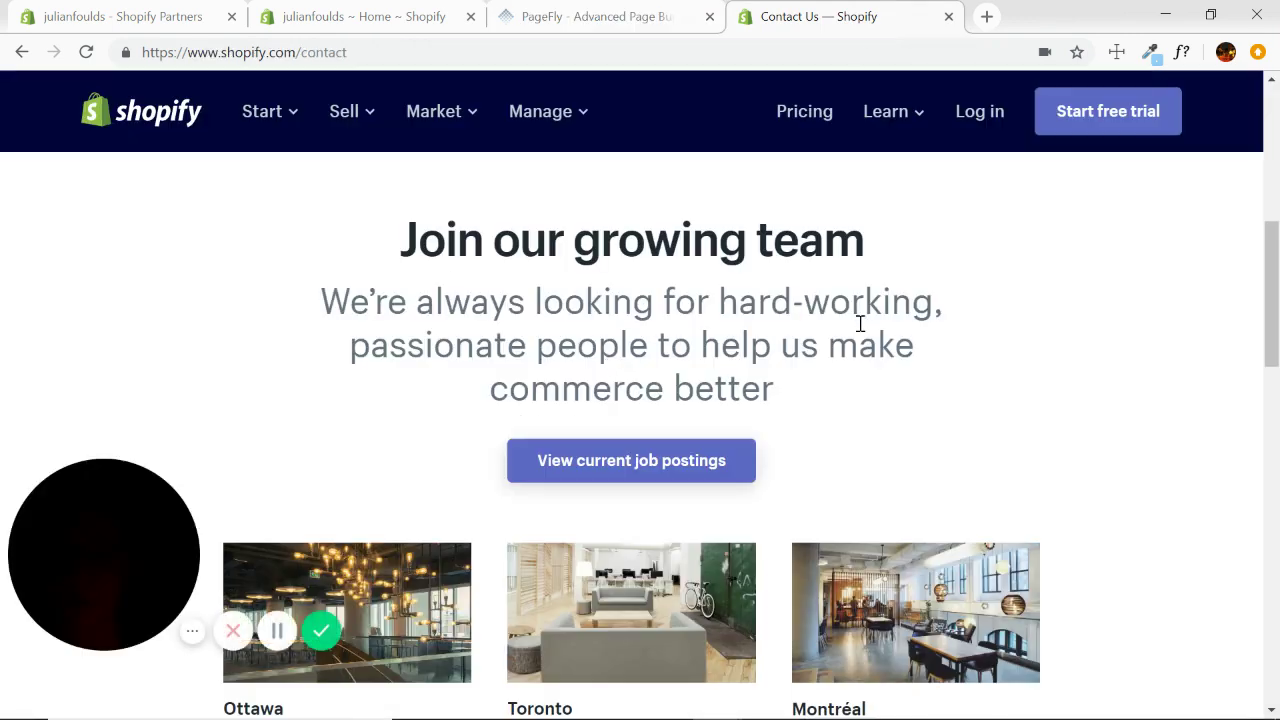
scroll(860, 323, "down", 3)
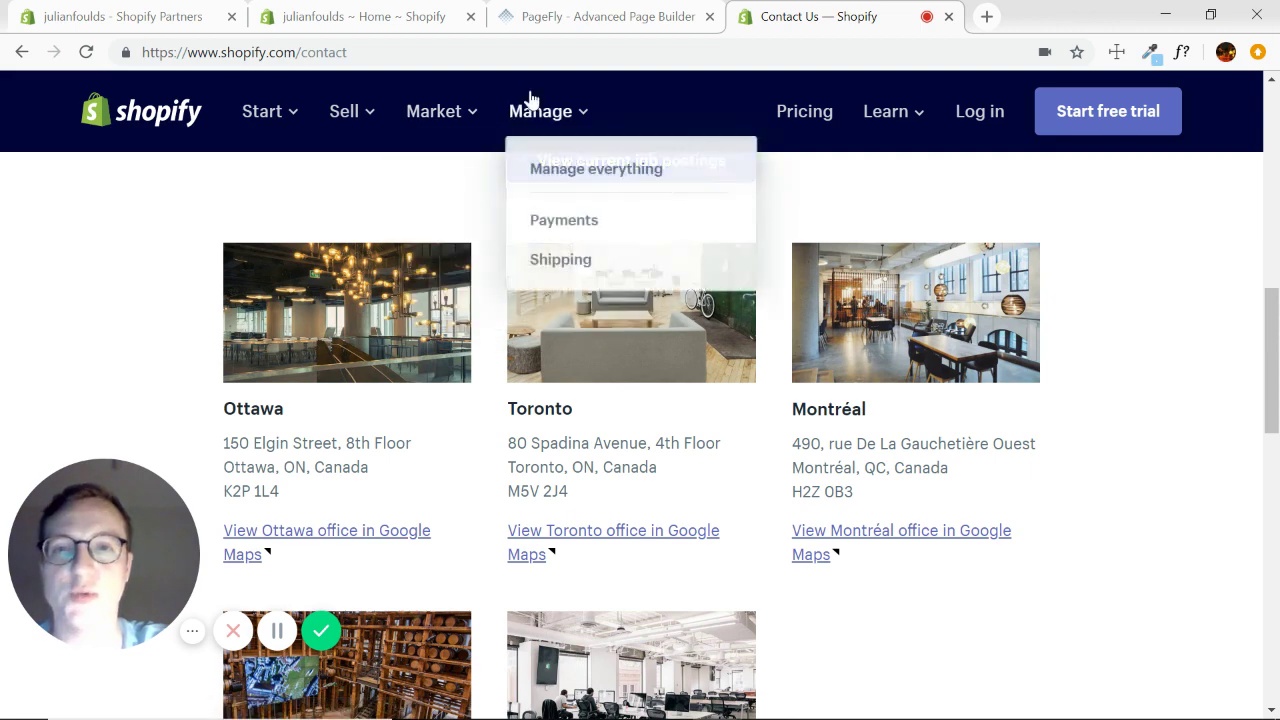
left_click(586, 20)
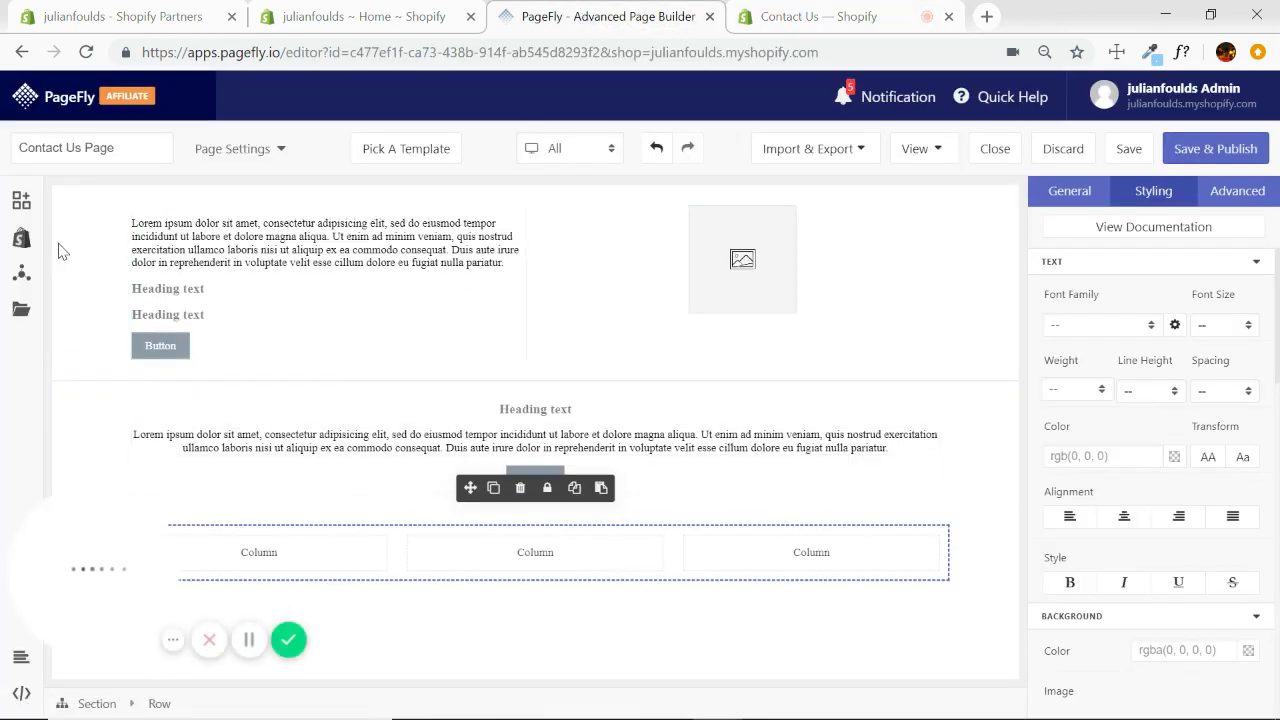
left_click(22, 205)
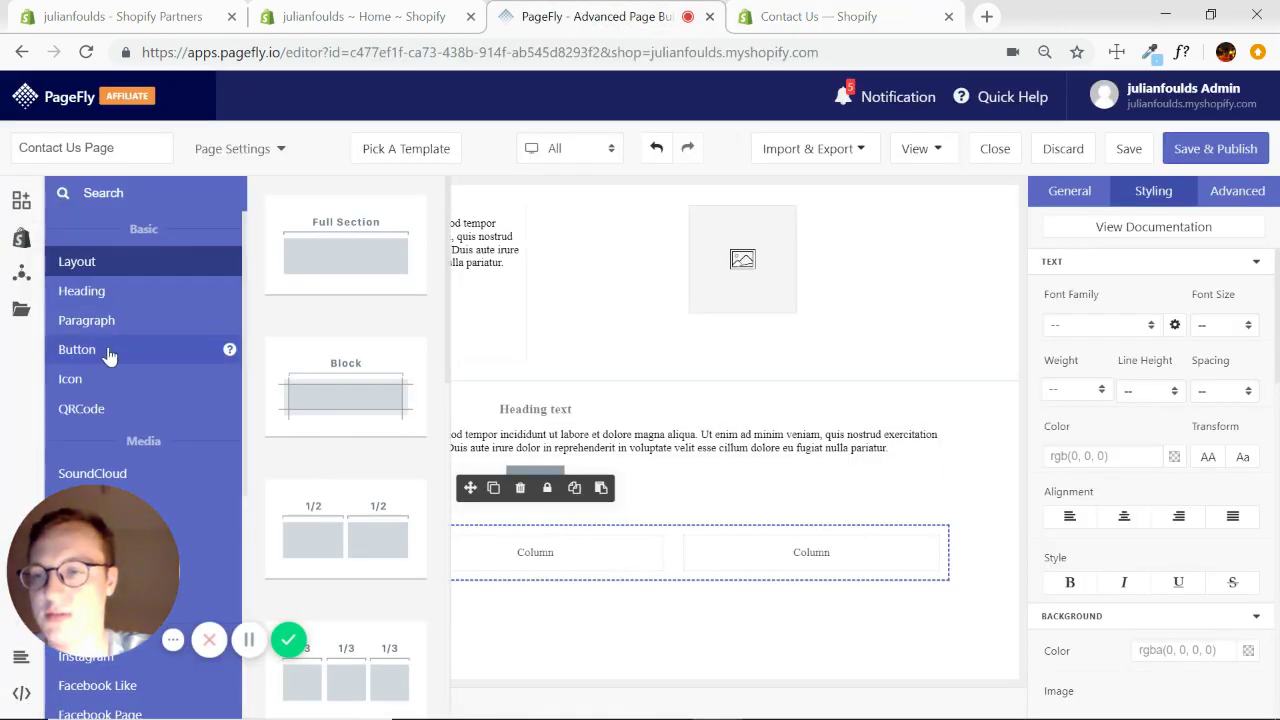
left_click(818, 10)
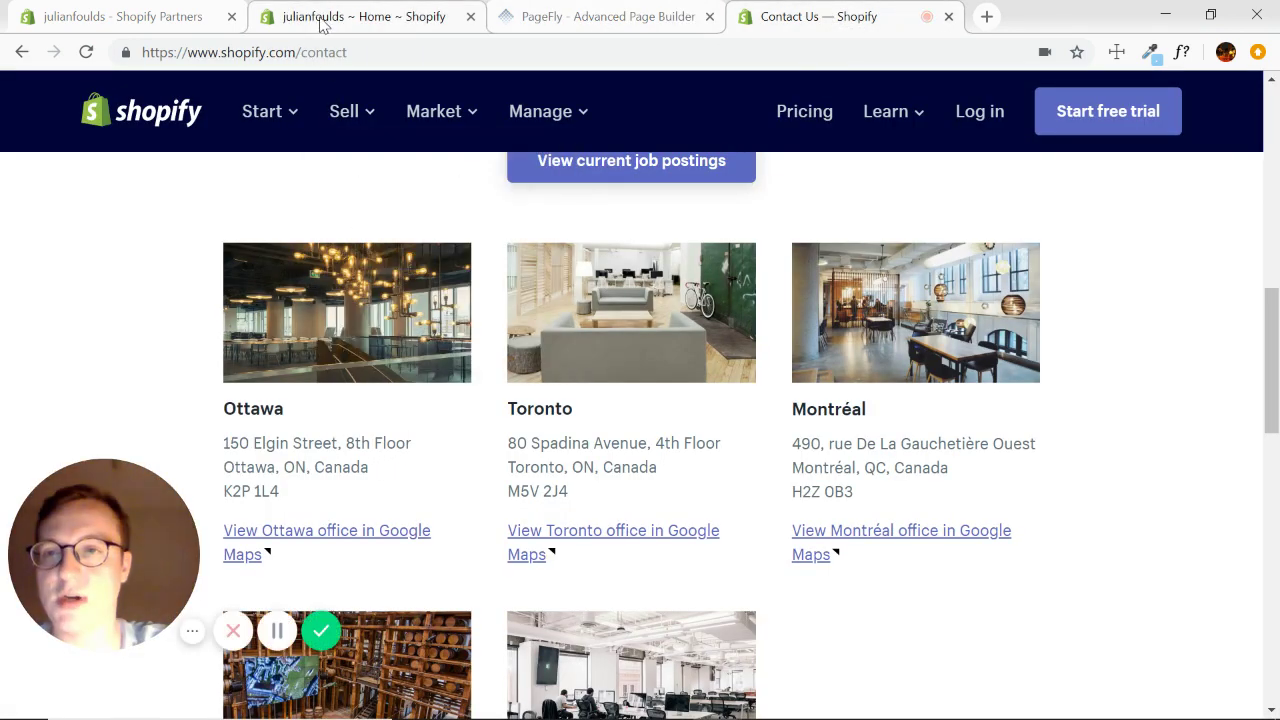
left_click(600, 12)
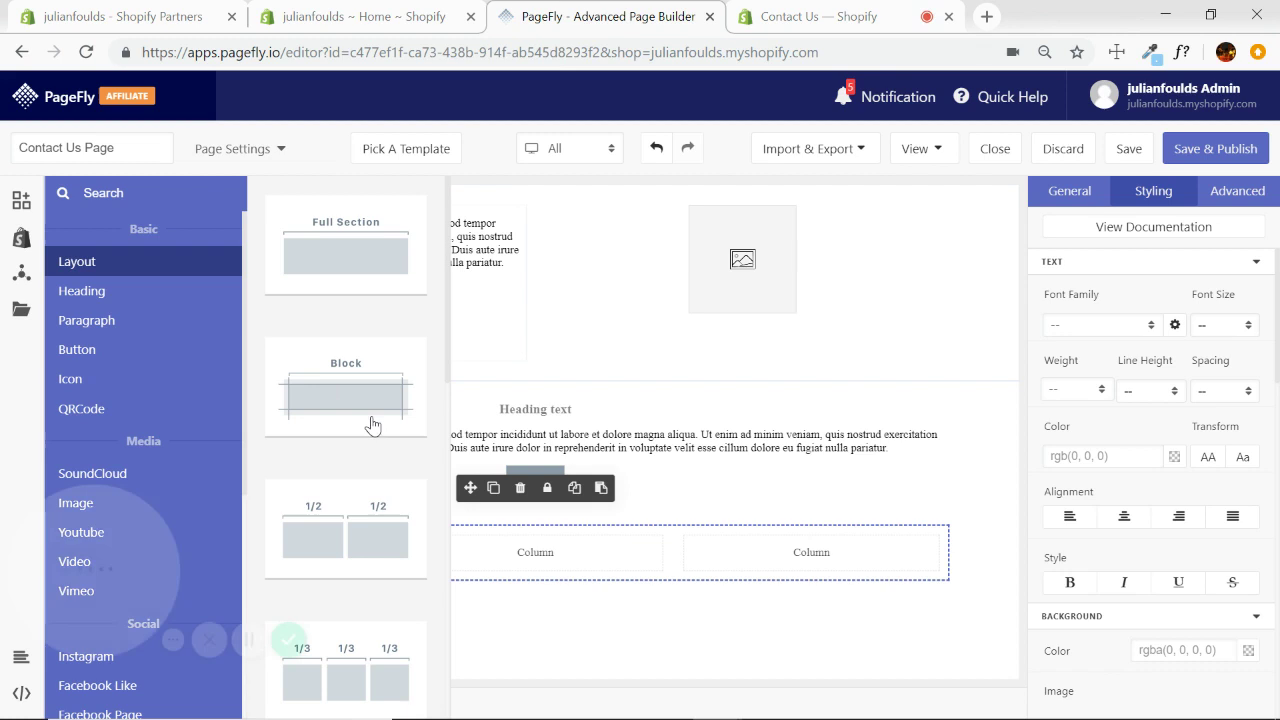
left_click_drag(347, 413, 307, 558)
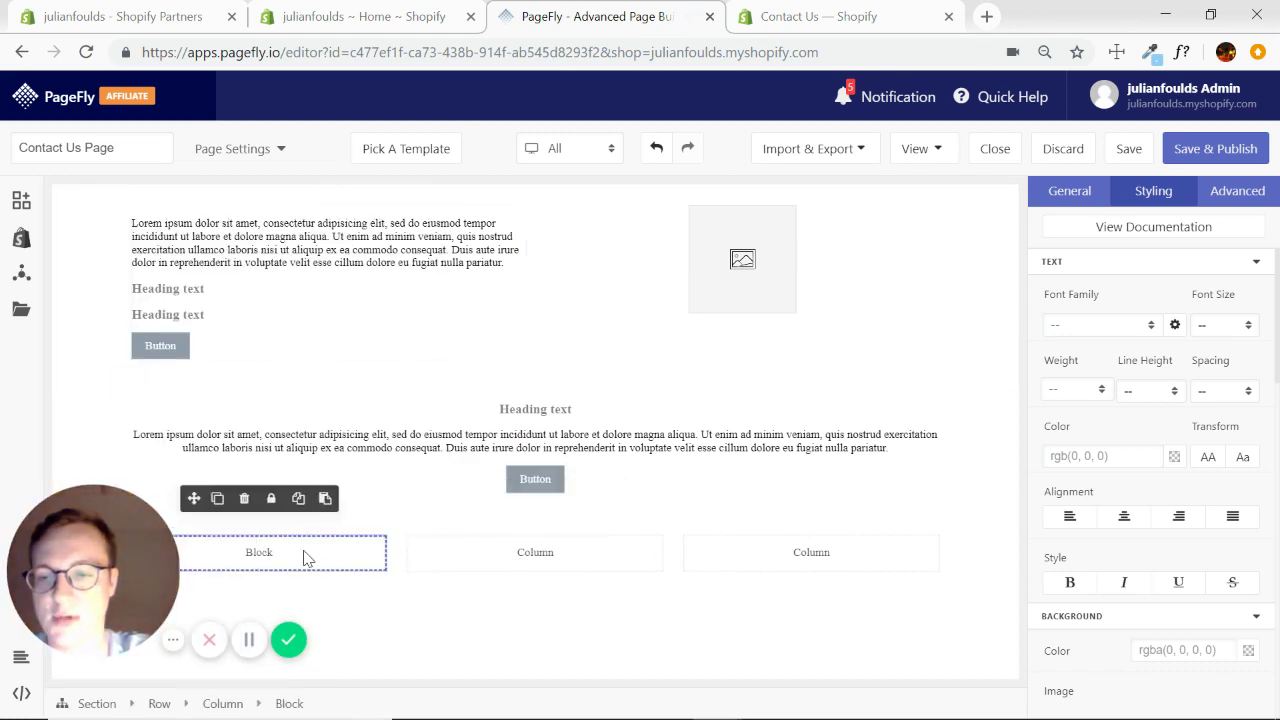
Step: Place a basic image element inside the block in the first of the three columns
left_click(21, 200)
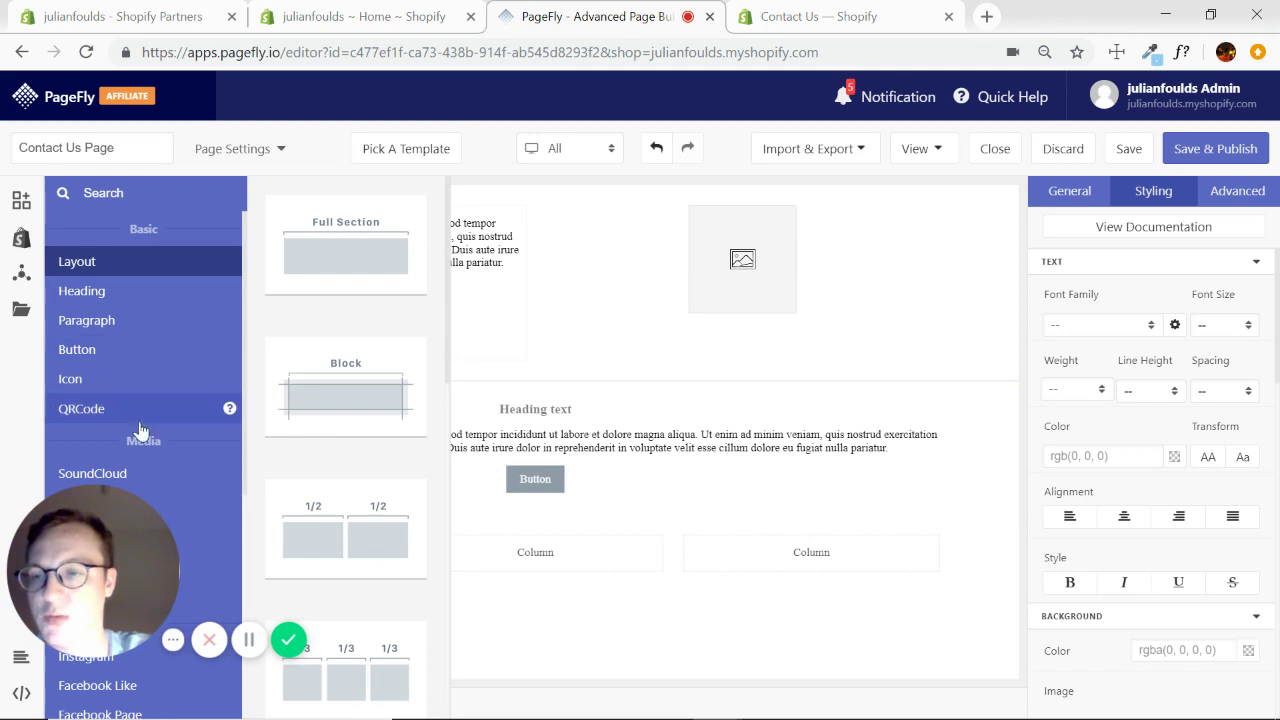
scroll(150, 405, "down", 2)
left_click(92, 310)
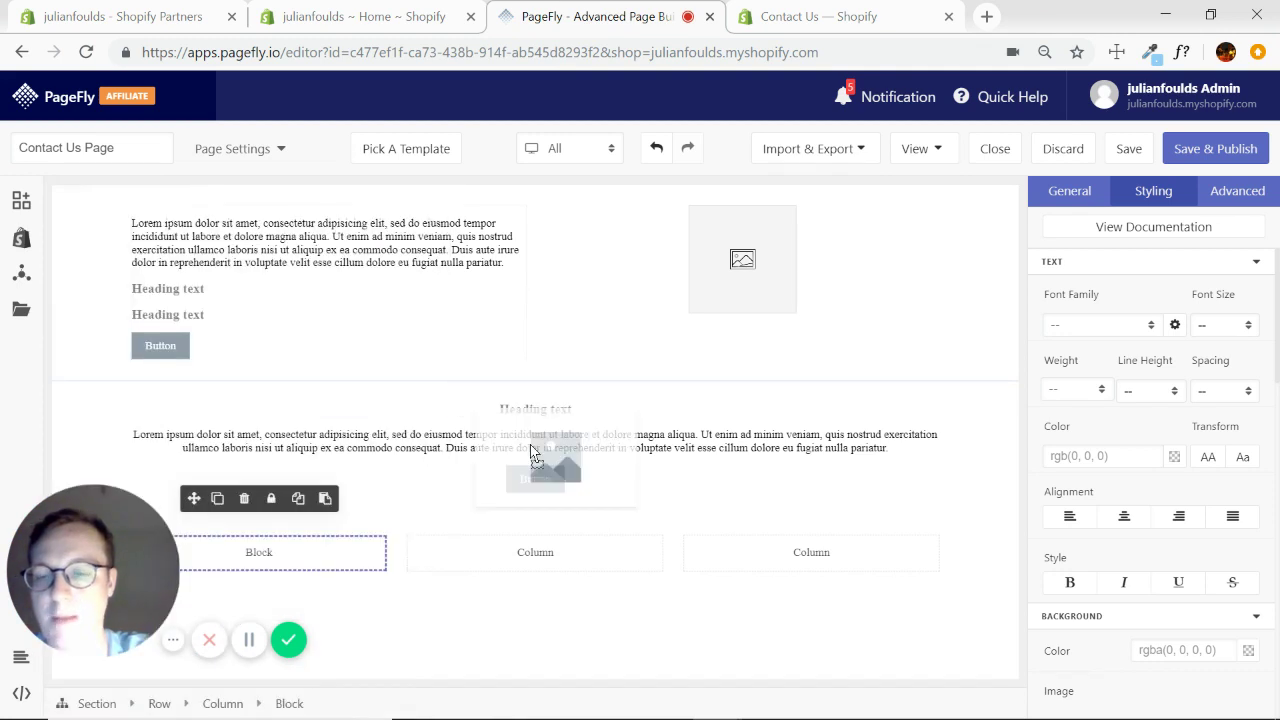
left_click_drag(530, 452, 286, 549)
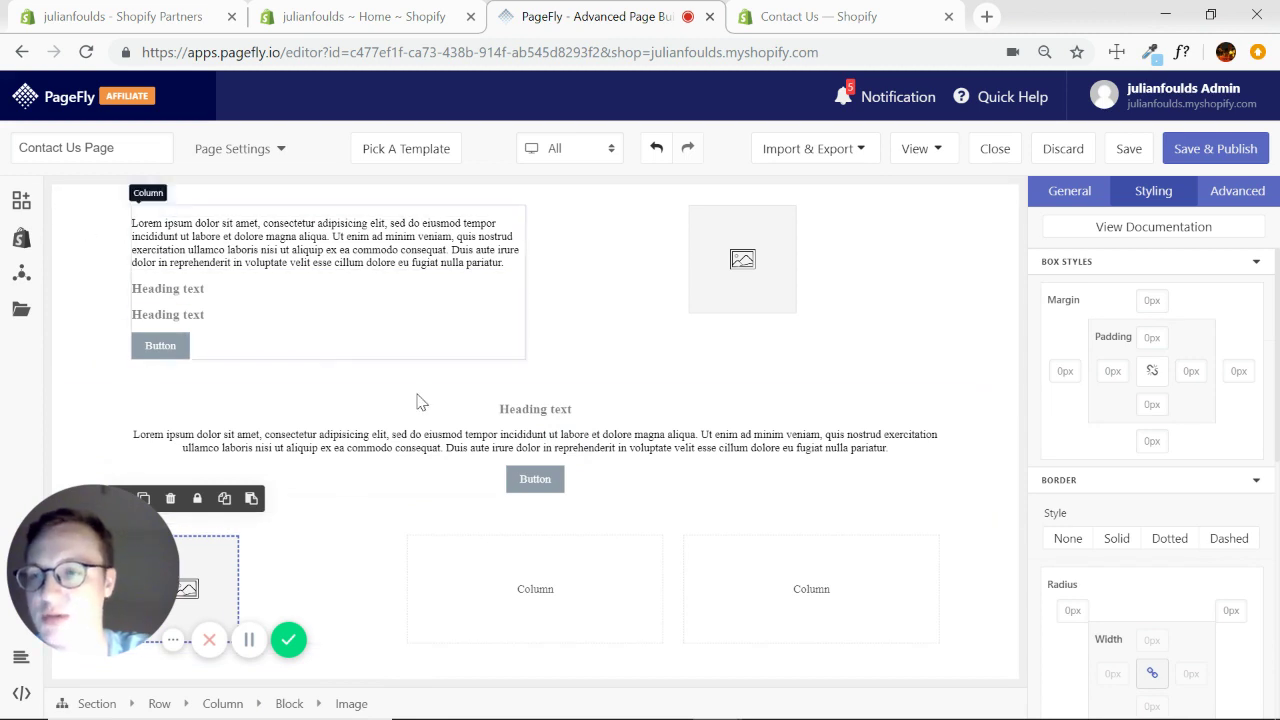
Step: Add a plain heading beneath the image in the first column's block and a plain paragraph below that heading
left_click(24, 199)
left_click_drag(365, 246, 337, 638)
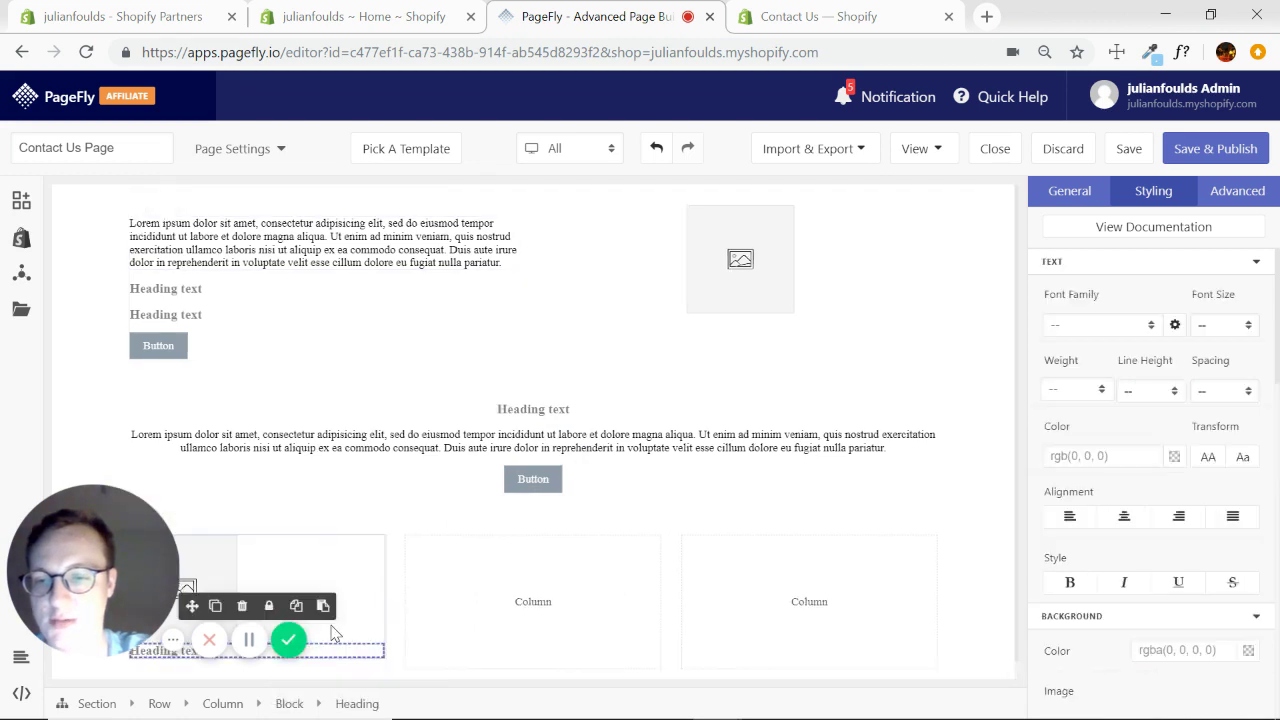
left_click(22, 200)
mouse_move(86, 320)
left_click_drag(368, 246, 368, 586)
scroll(368, 586, "down", 1)
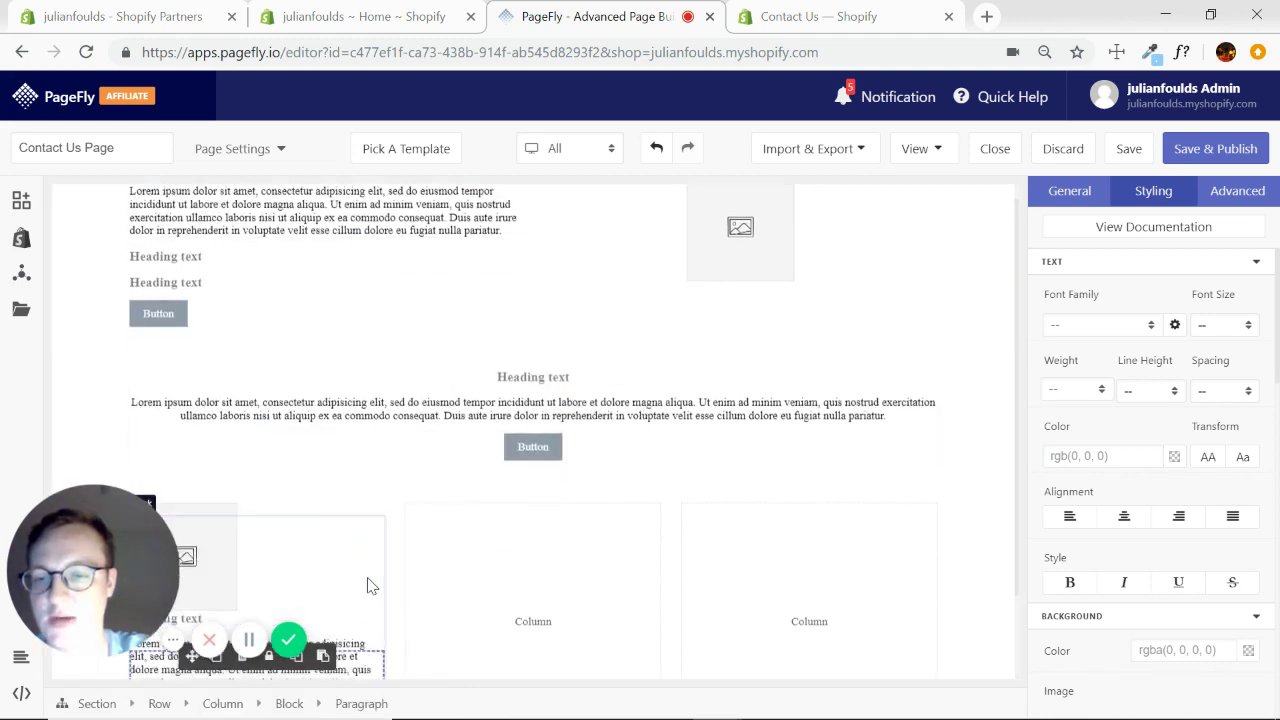
Step: Delete the two empty columns beside the column holding the image, heading and paragraph
left_click(716, 496)
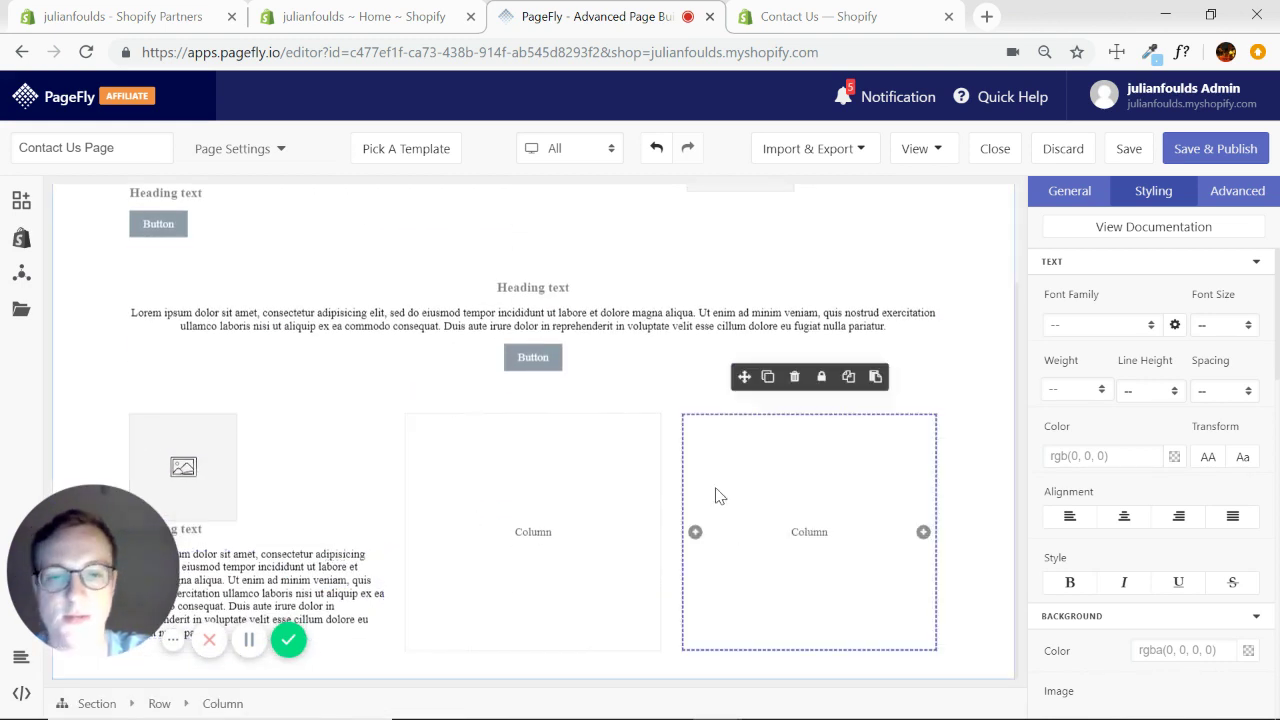
left_click(795, 385)
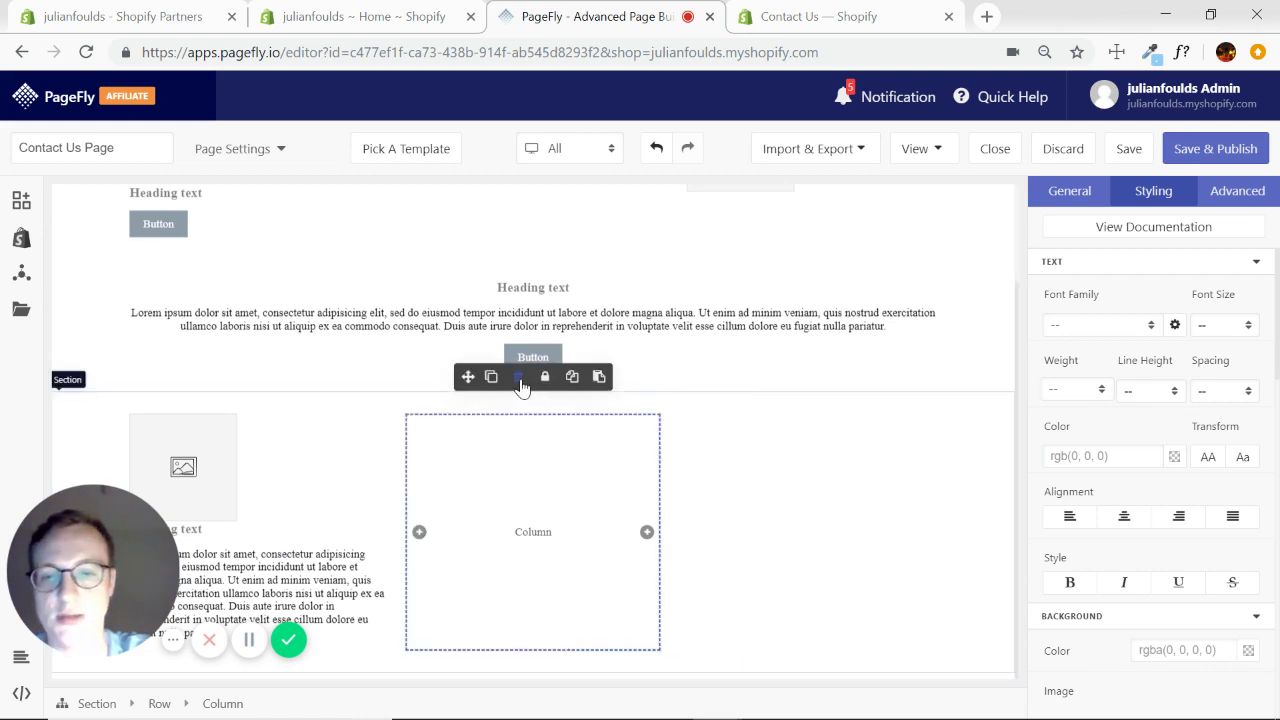
left_click(520, 385)
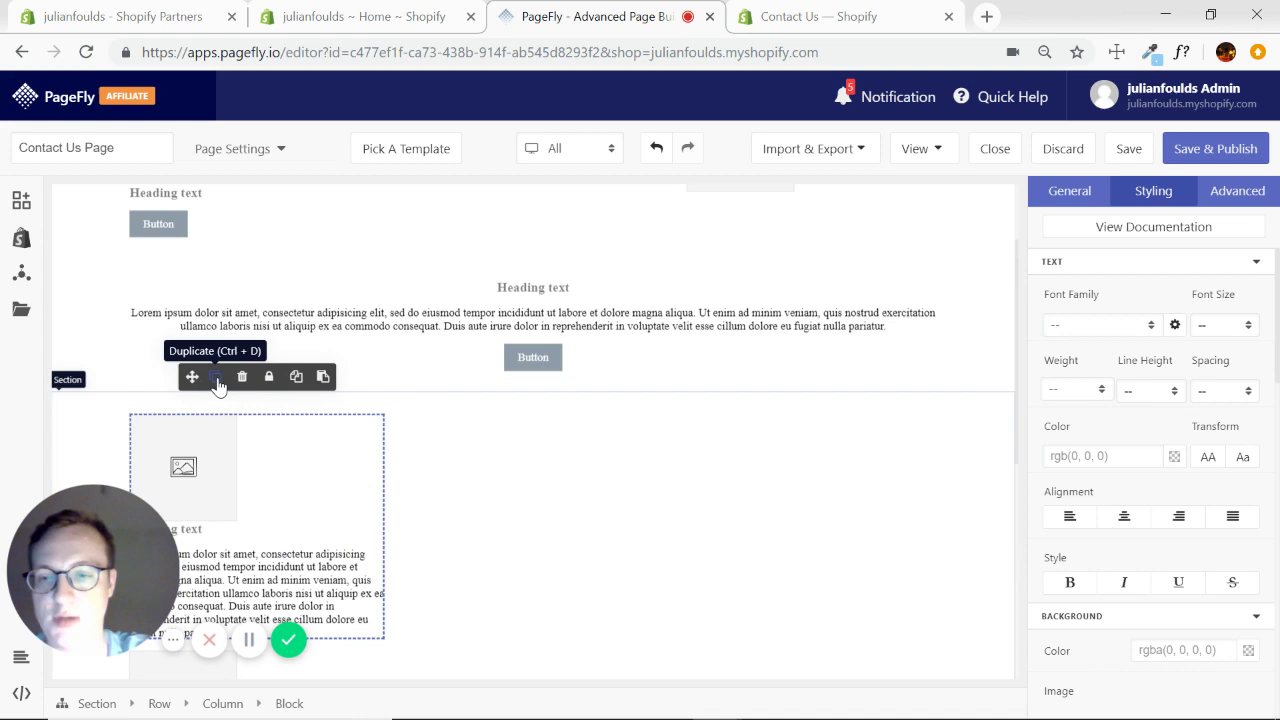
Step: Undo the duplication of the image, heading and paragraph block within the remaining column
left_click(226, 706)
scroll(354, 510, "down", 5)
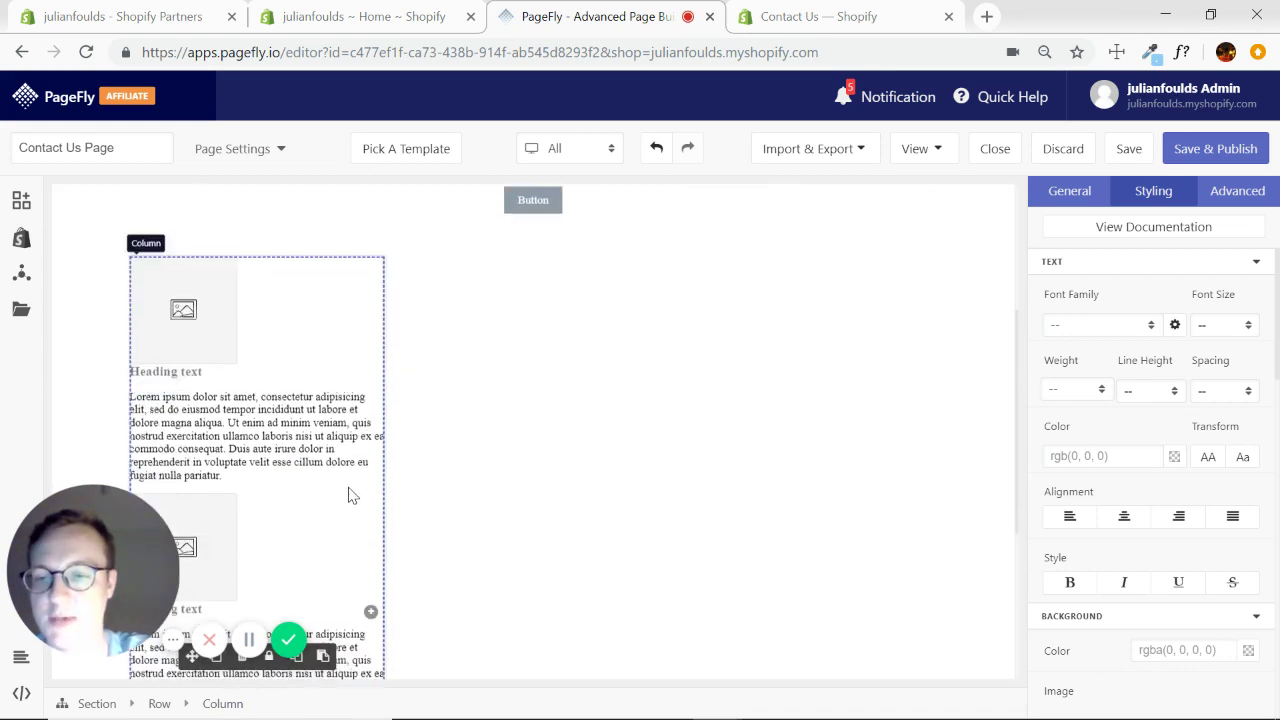
left_click(660, 148)
left_click(660, 148)
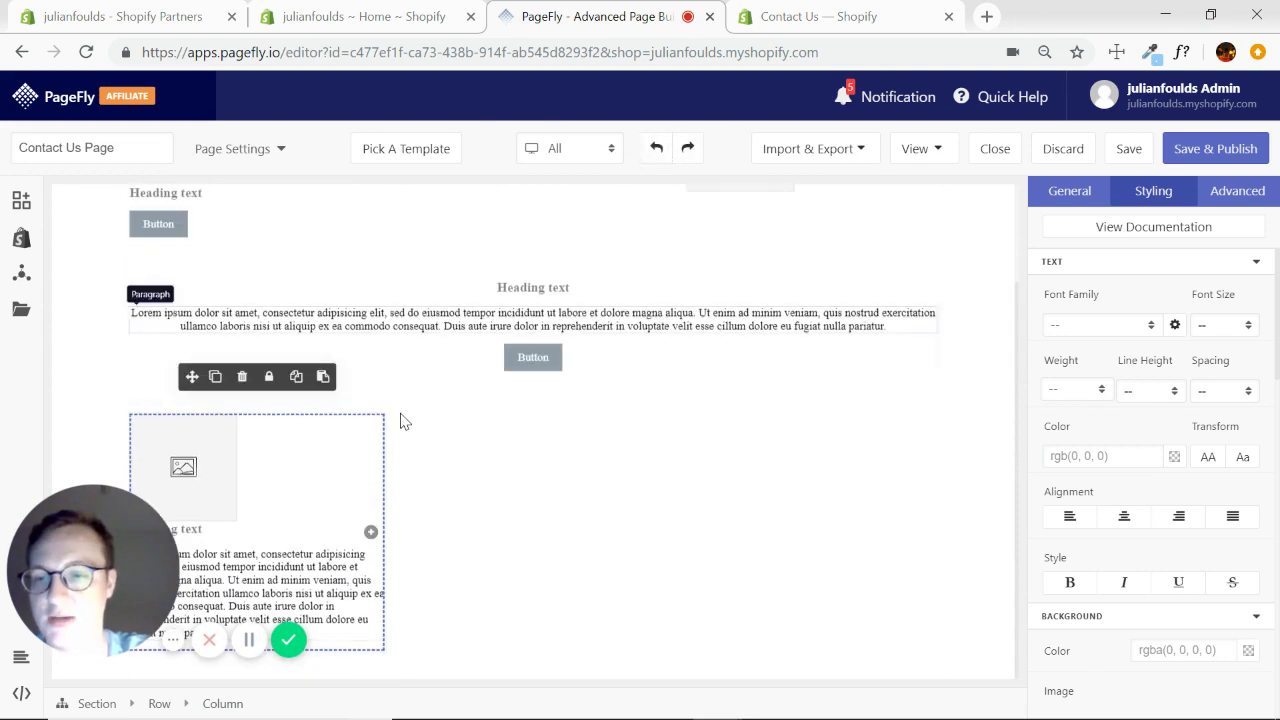
Step: Duplicate the column holding the image, heading and paragraph until there are four office cards
left_click(217, 379)
left_click(217, 379)
scroll(219, 376, "down", 4)
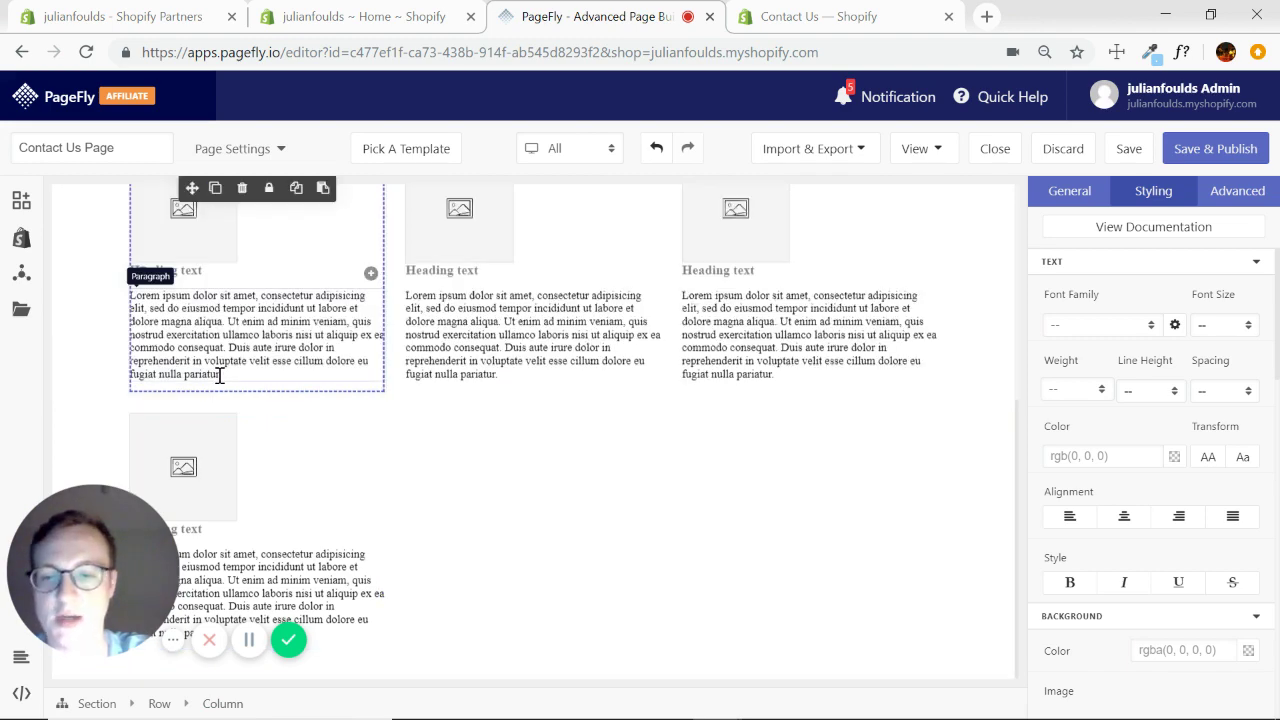
left_click(219, 376)
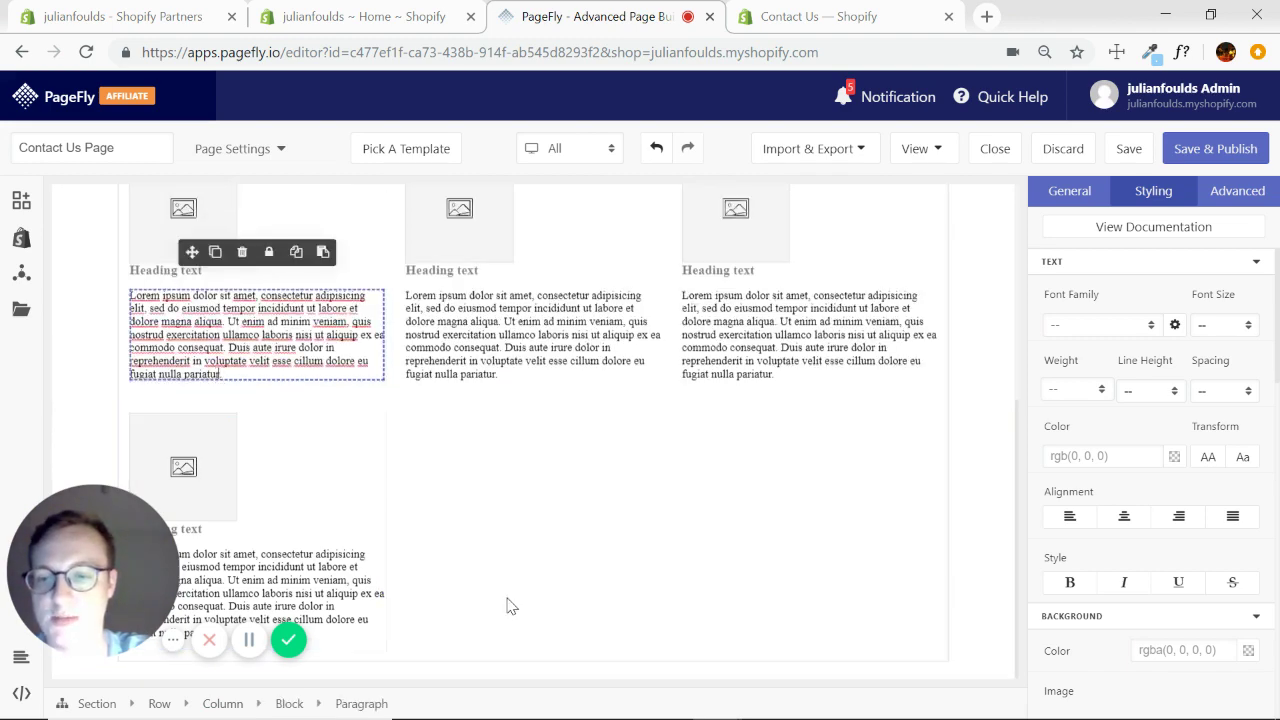
Step: Duplicate the first card's whole column once more to make a fifth office card
scroll(512, 528, "up", 3)
scroll(268, 330, "down", 2)
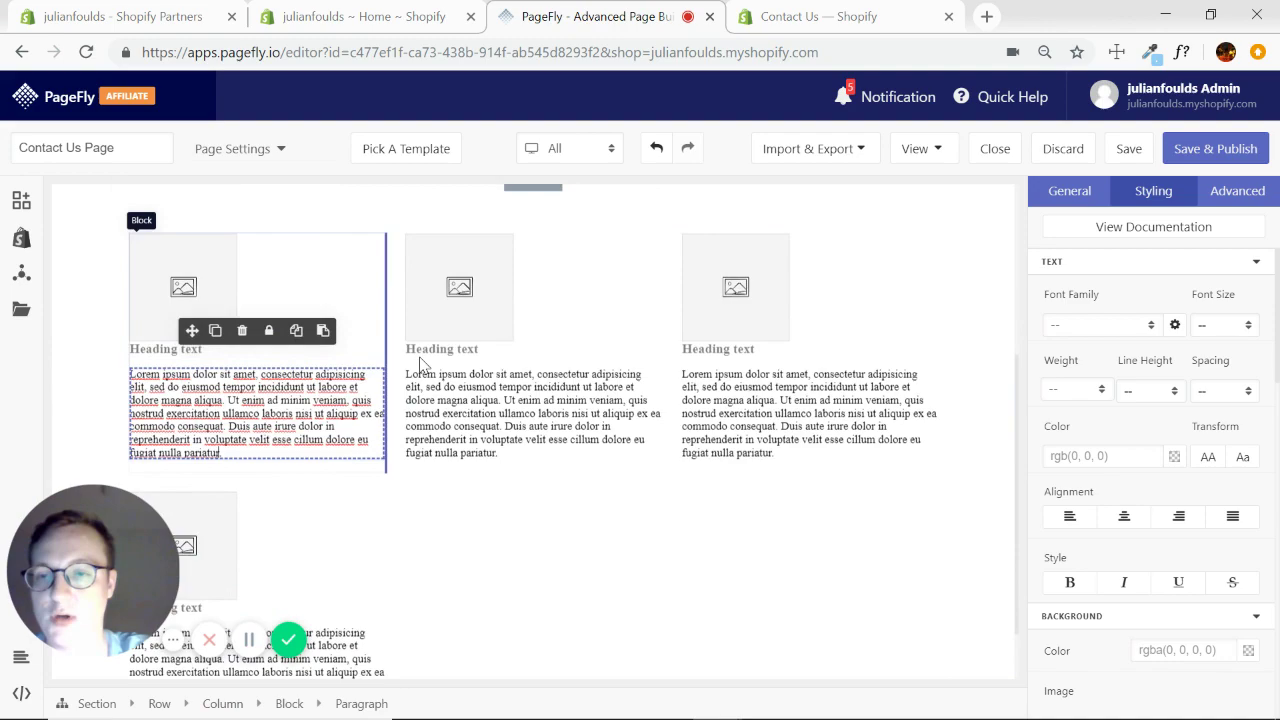
scroll(435, 364, "up", 2)
scroll(435, 364, "up", 2)
scroll(435, 364, "down", 4)
scroll(436, 364, "up", 4)
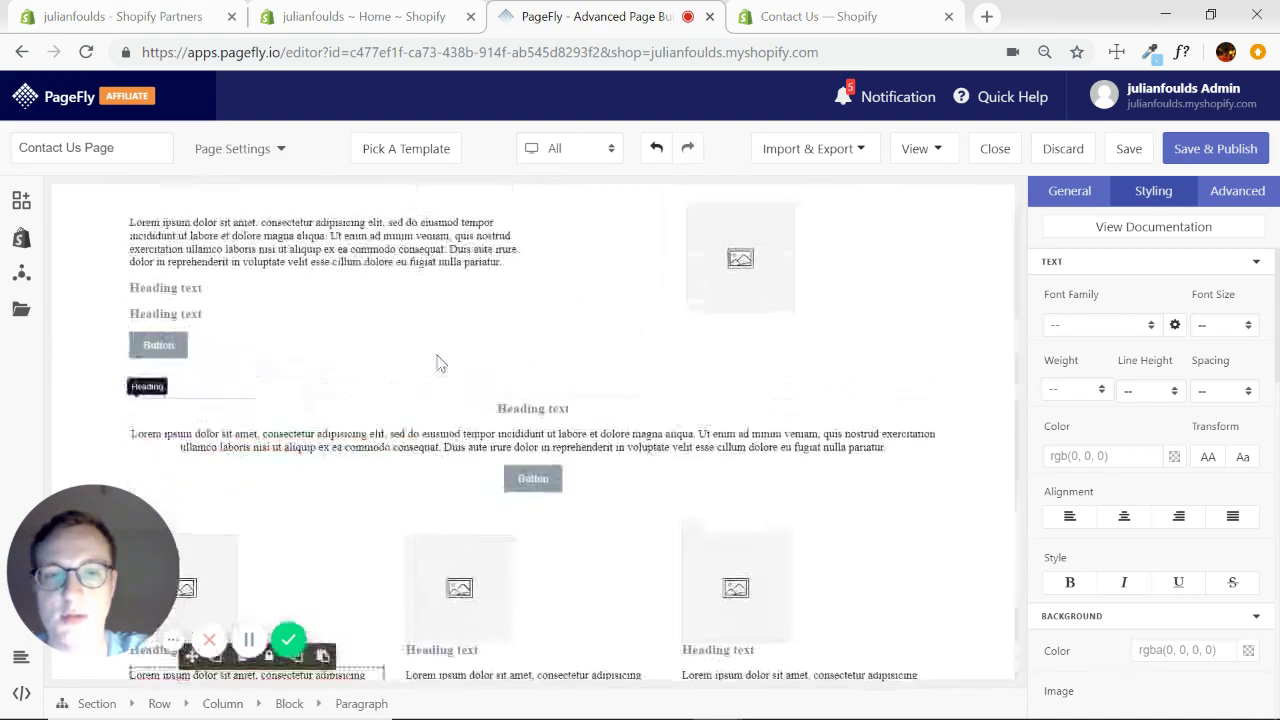
scroll(436, 364, "down", 4)
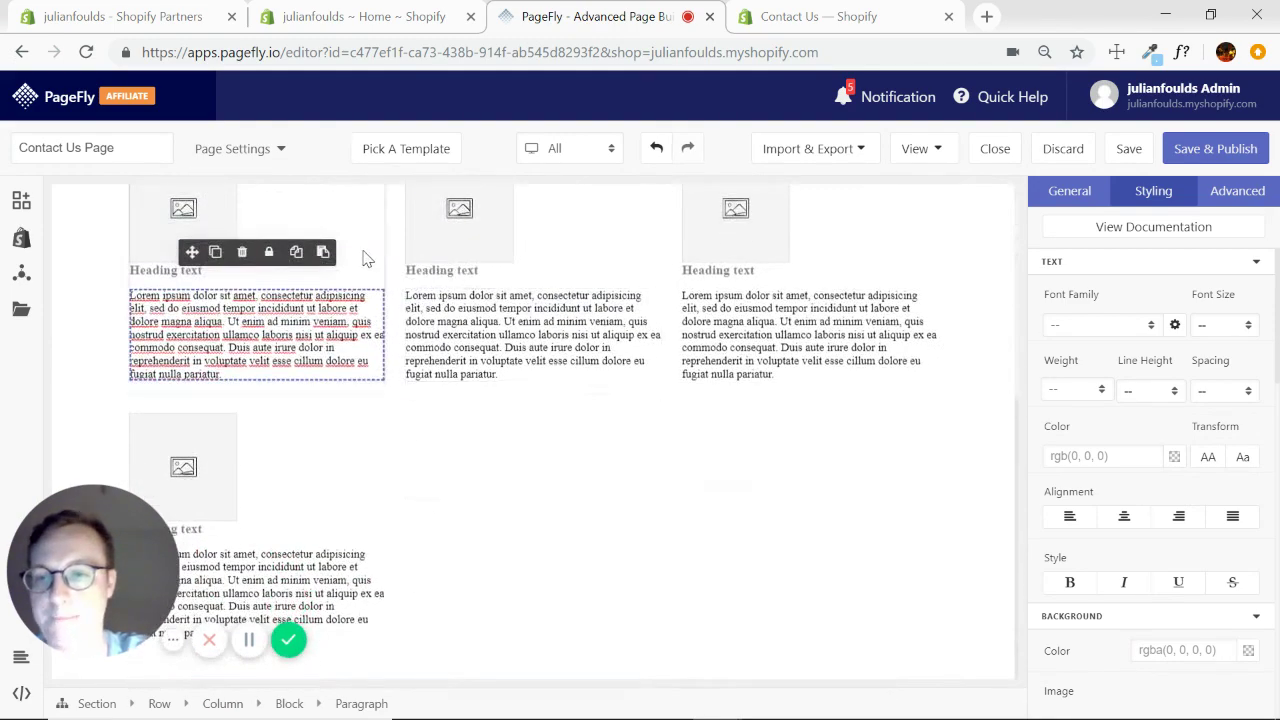
left_click(367, 256)
left_click(222, 703)
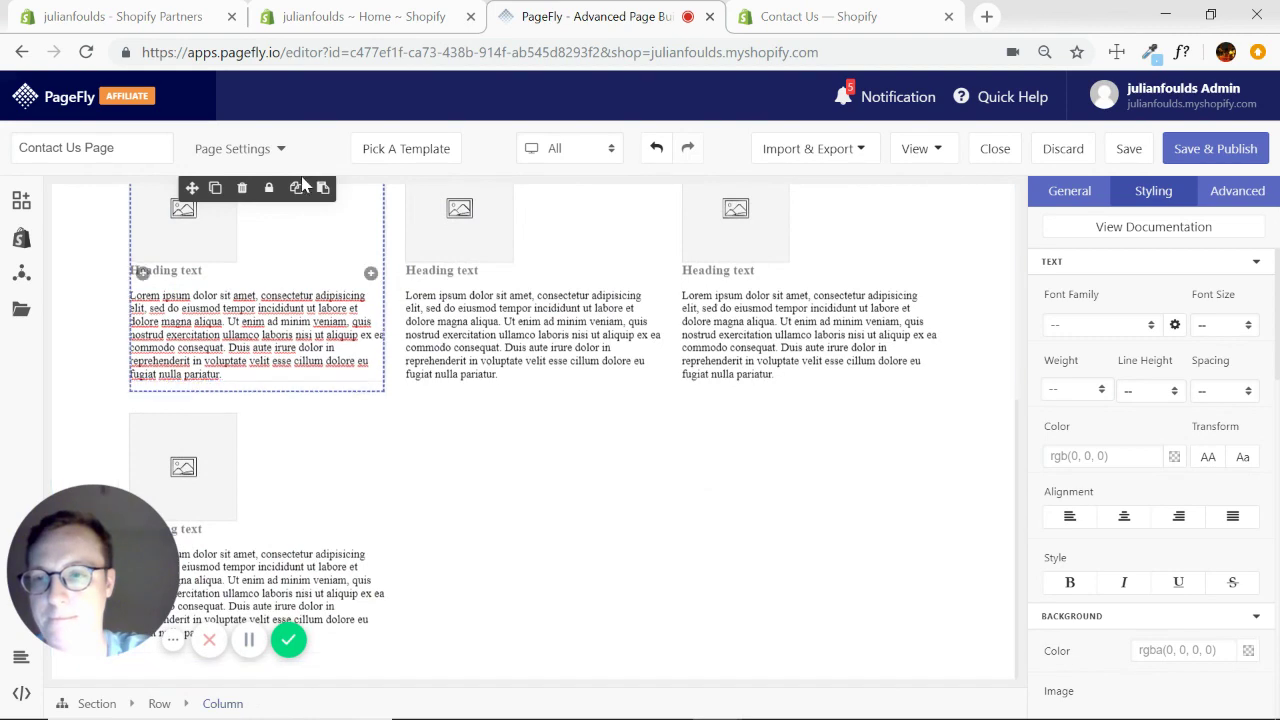
left_click(216, 189)
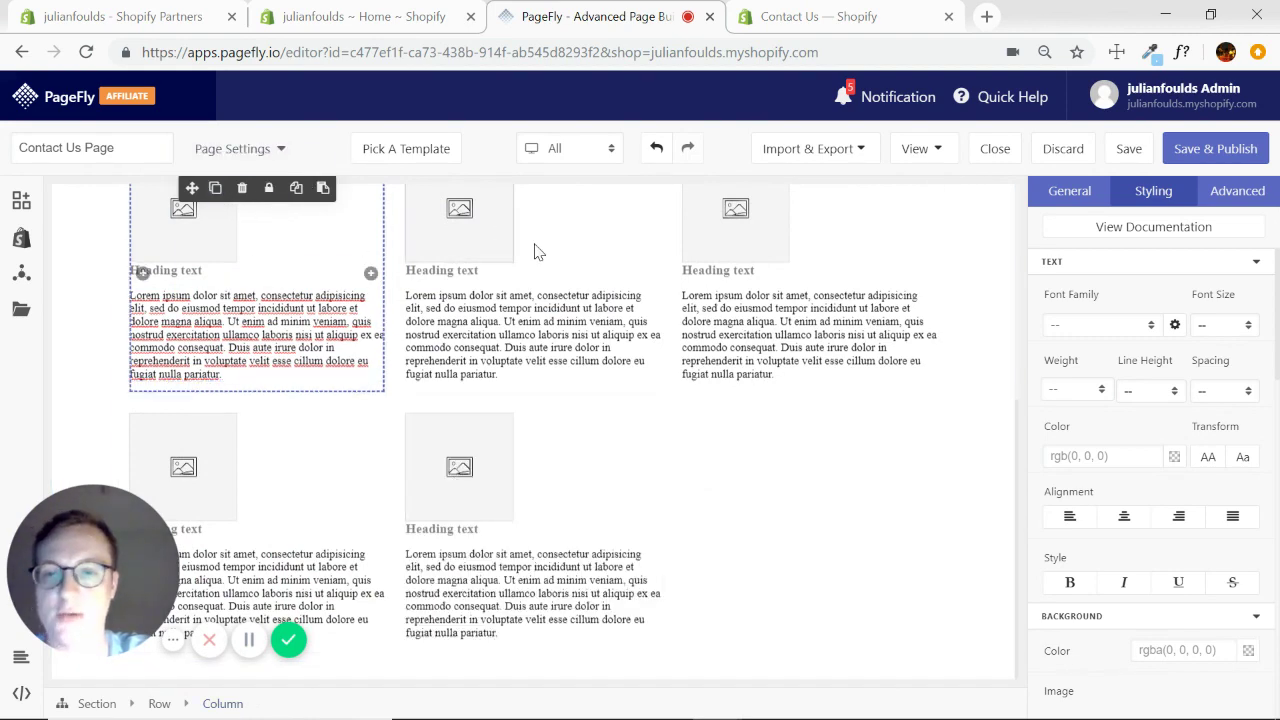
Step: Switch to Shopify's Contact Us page and examine the office card grid and the free-trial section below it
left_click(752, 18)
scroll(592, 378, "down", 4)
scroll(600, 390, "up", 1)
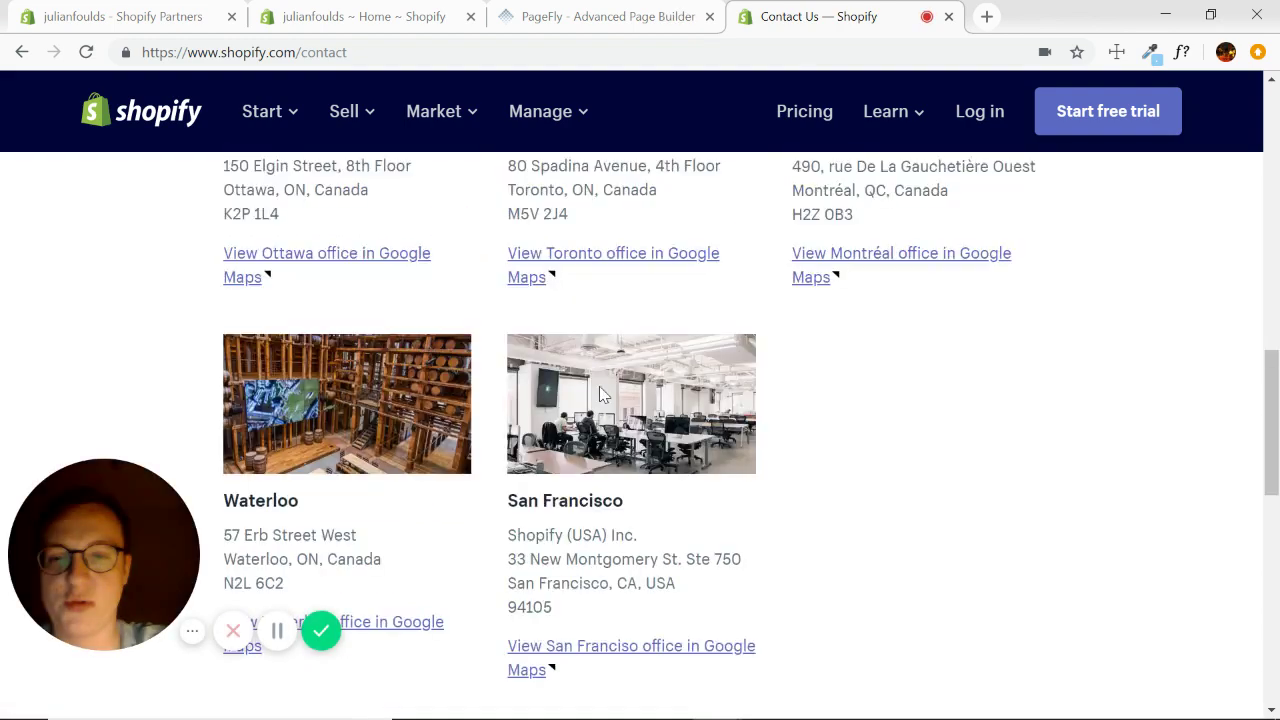
scroll(600, 393, "up", 2)
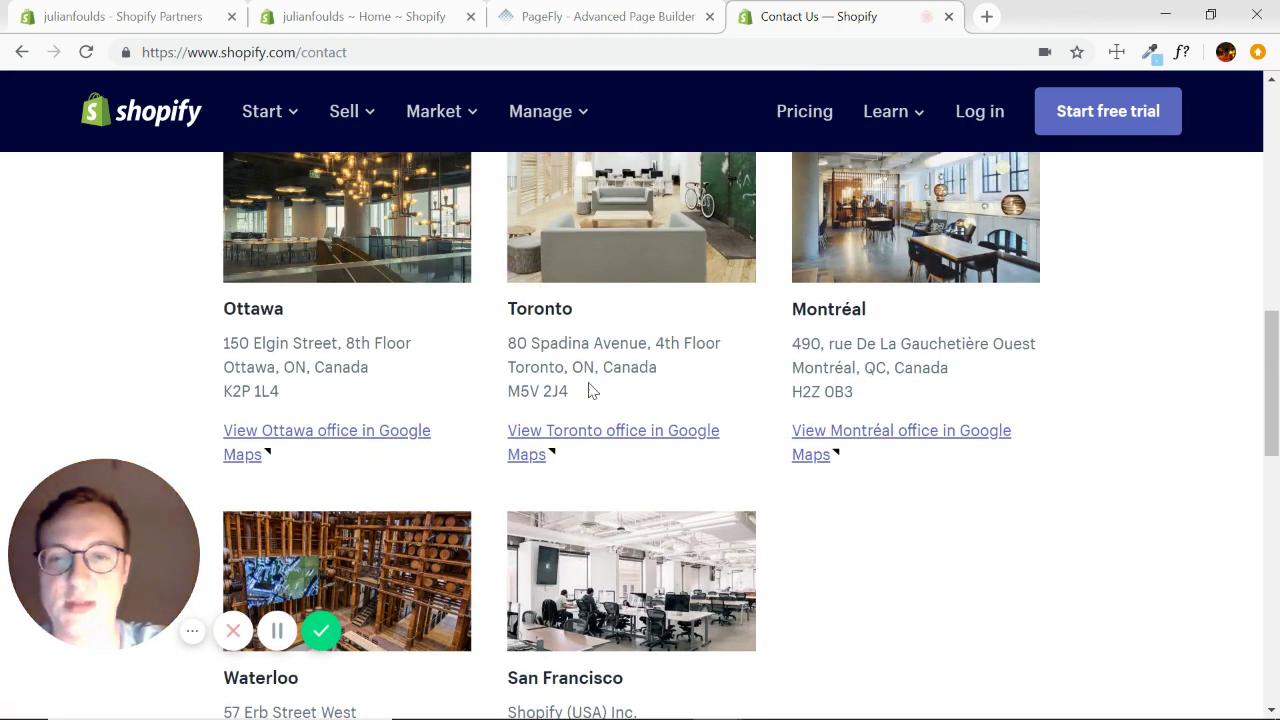
scroll(590, 390, "down", 8)
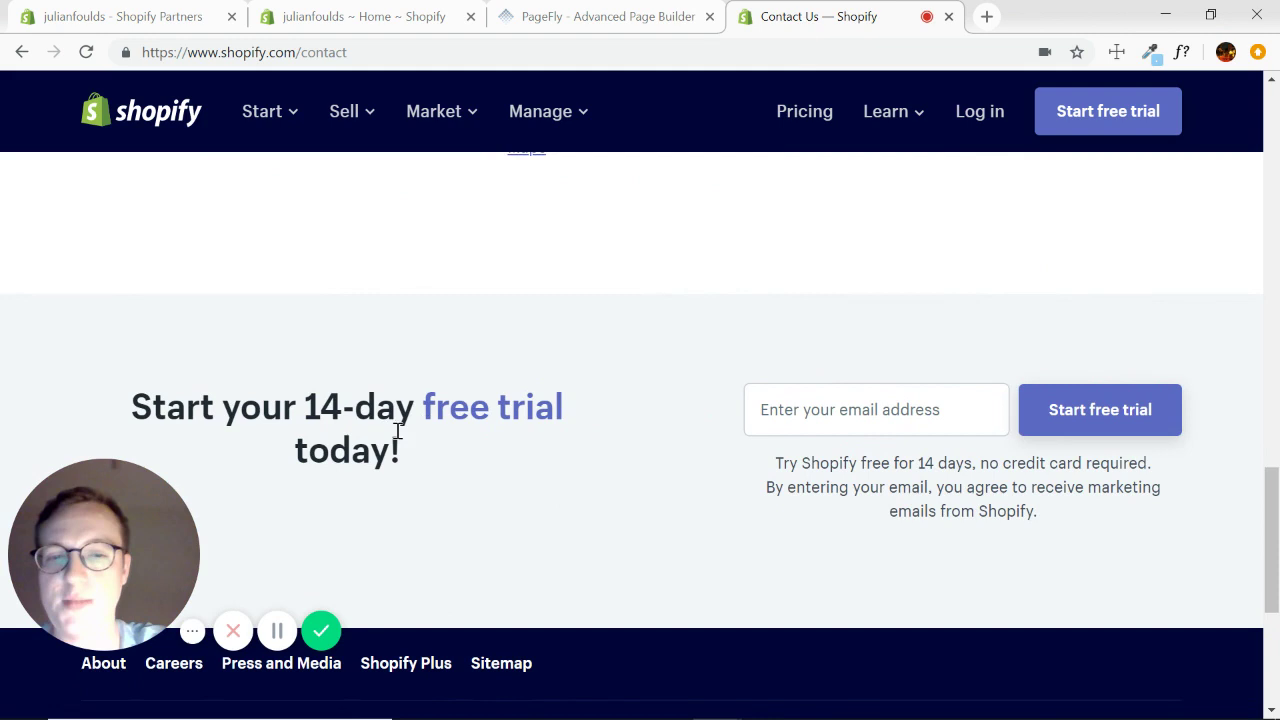
Step: Switch back to PageFly, add a full section beneath the office cards and place a 1/2 + 1/2 column layout inside it
left_click(636, 20)
left_click(21, 200)
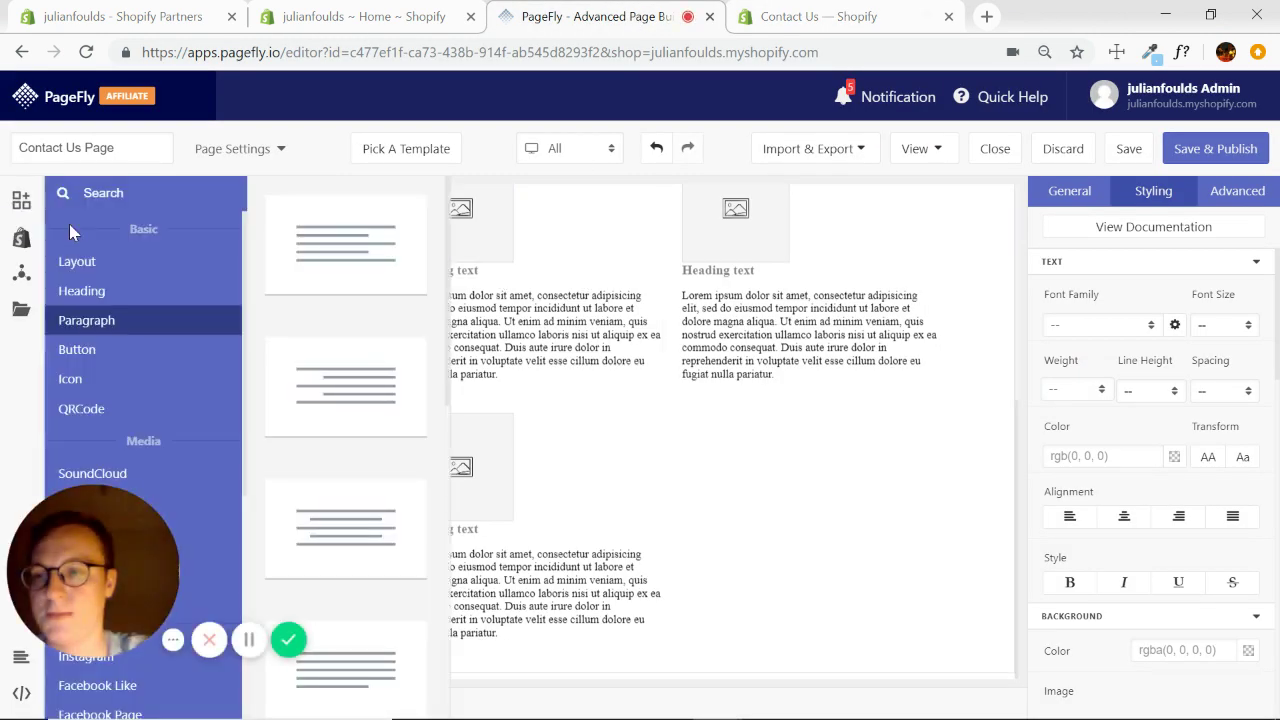
mouse_move(76, 263)
left_click_drag(343, 245, 566, 677)
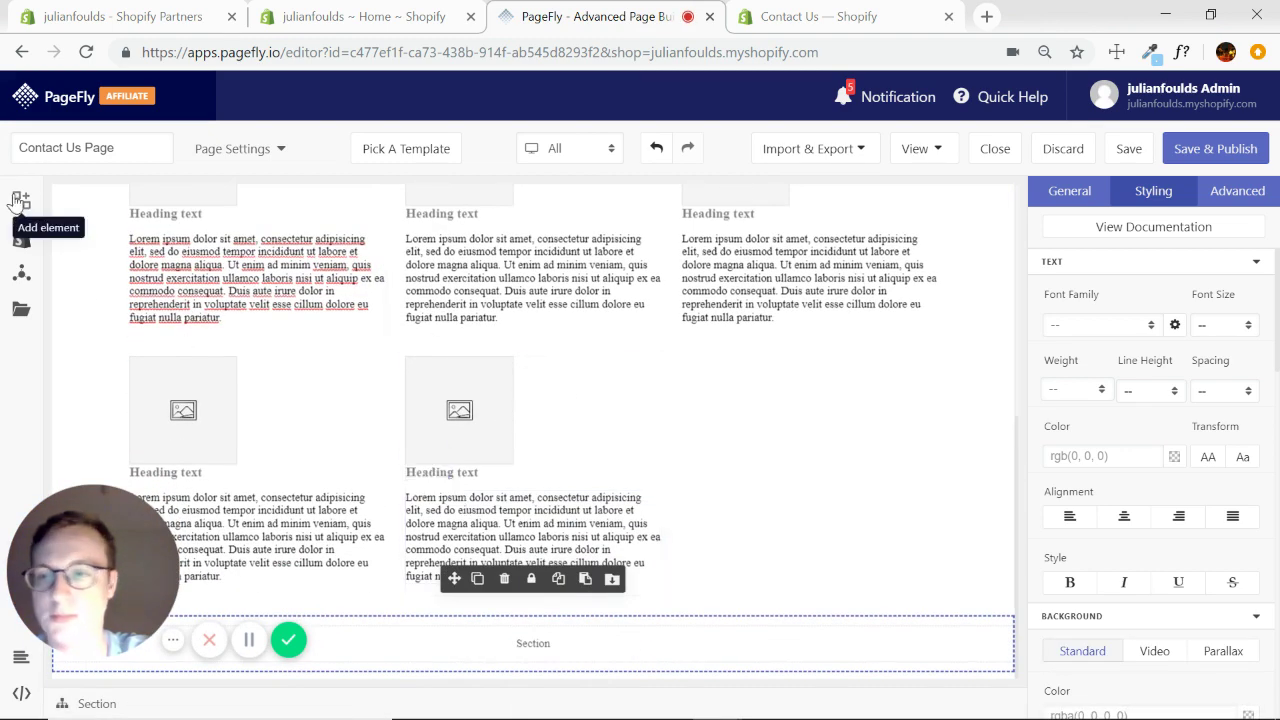
left_click(20, 201)
left_click_drag(357, 530, 528, 632)
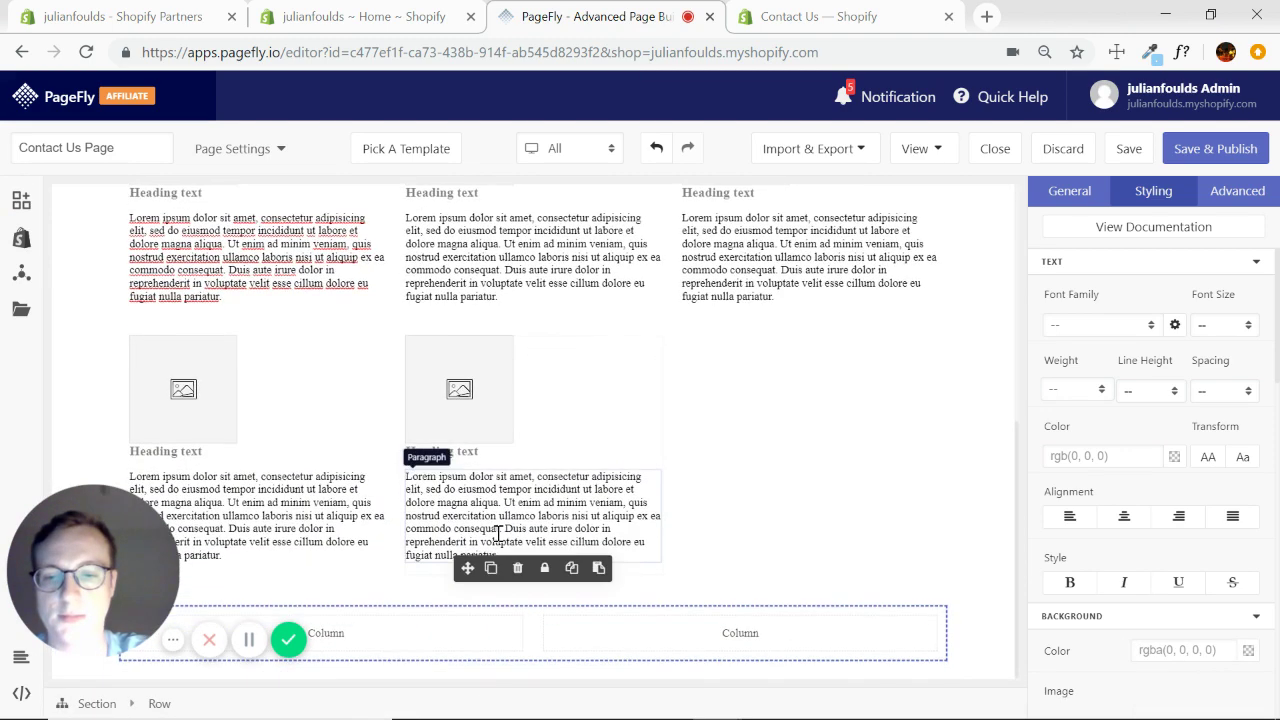
Step: Check Shopify's free-trial section again and place a plain heading in the first column of PageFly's new two-column row
left_click(818, 12)
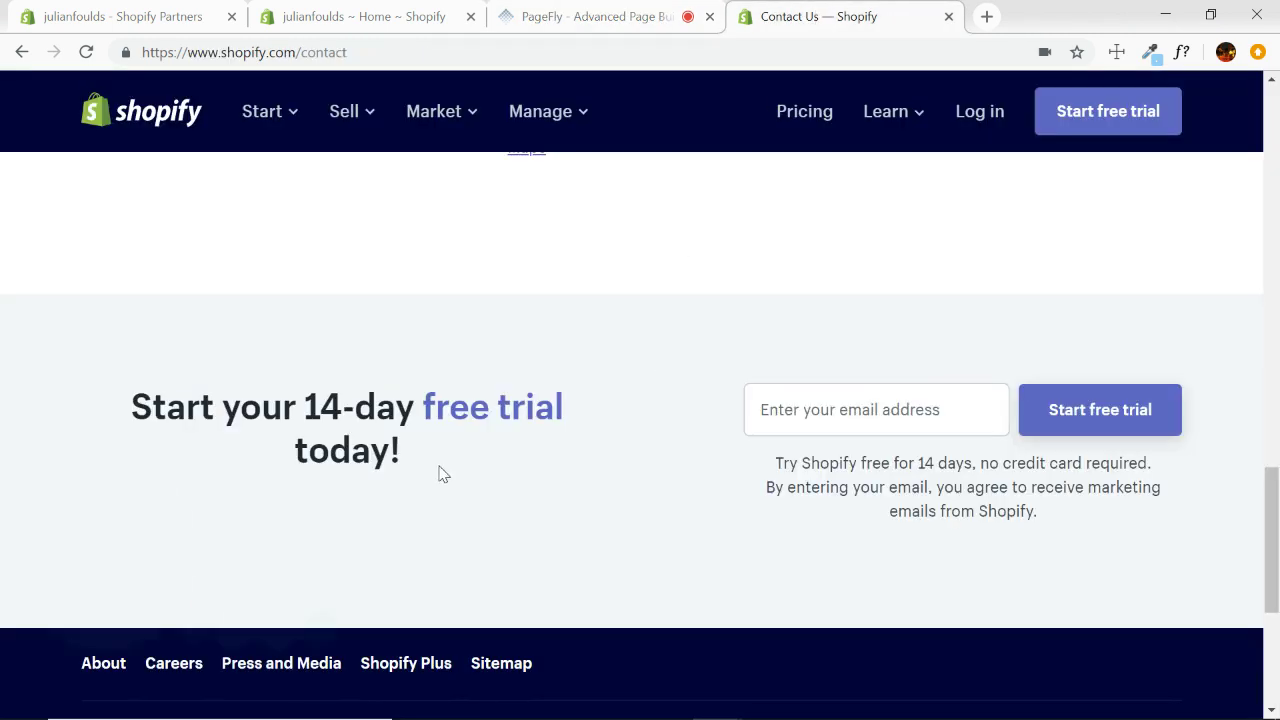
left_click(588, 14)
left_click(21, 200)
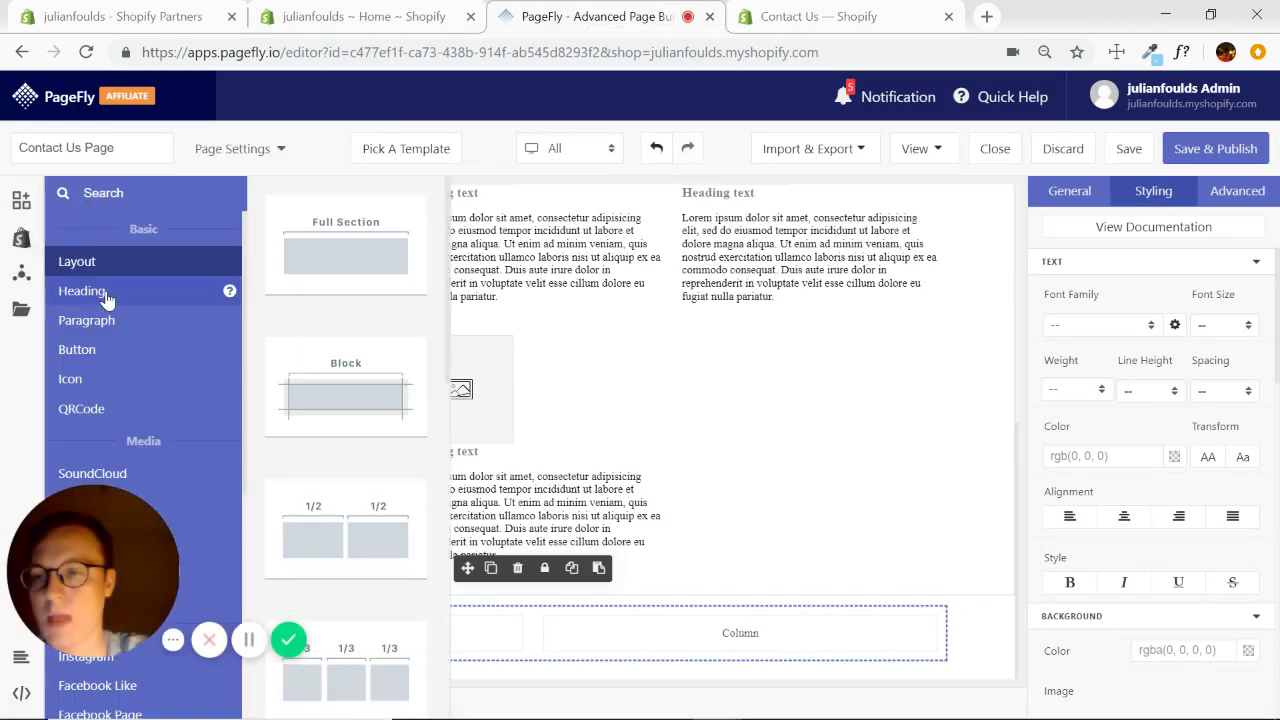
mouse_move(105, 290)
left_click_drag(346, 246, 420, 647)
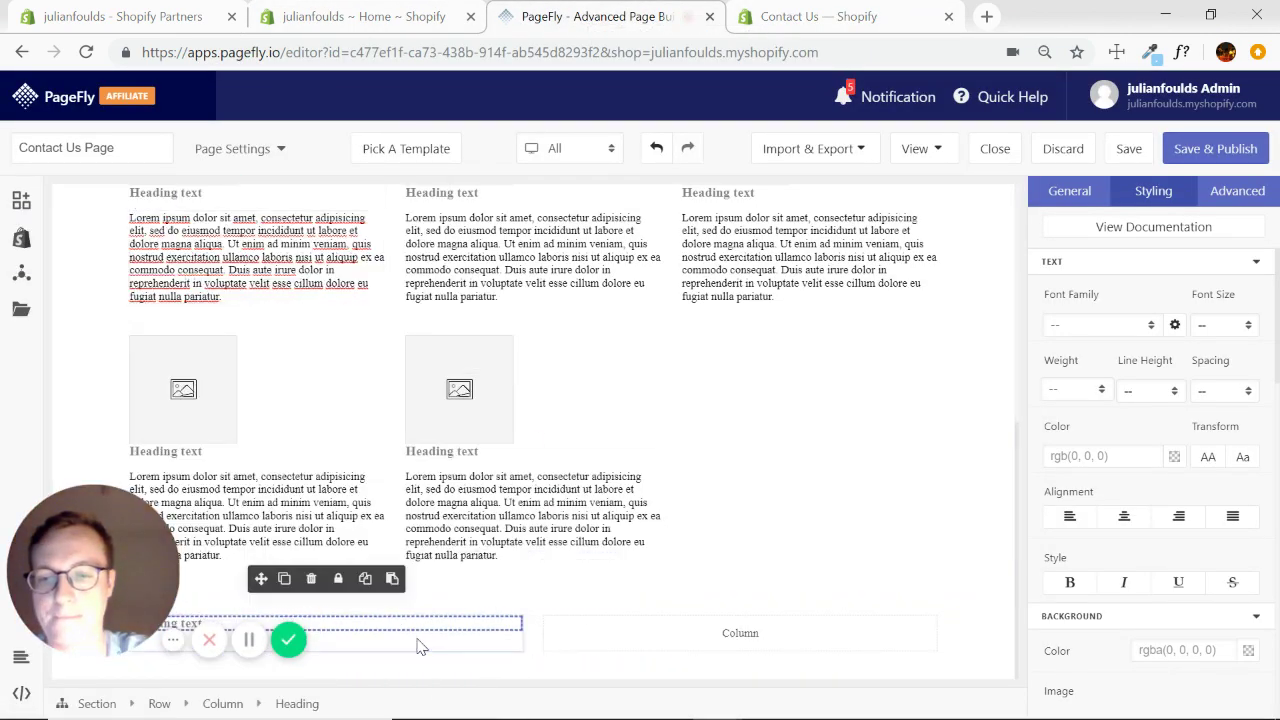
Step: Search the elements for "mail" and place the single-field MailChimp Form with a text-only button in the second column
left_click(21, 200)
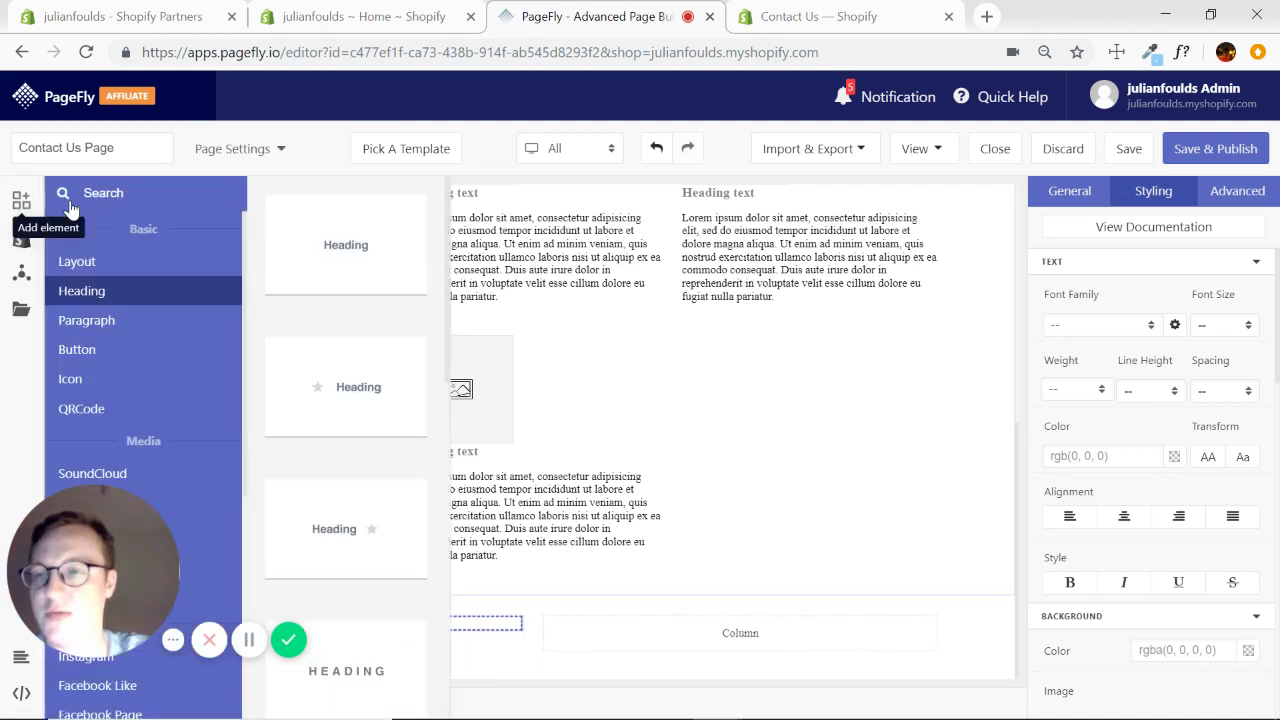
left_click(153, 197)
type("mail")
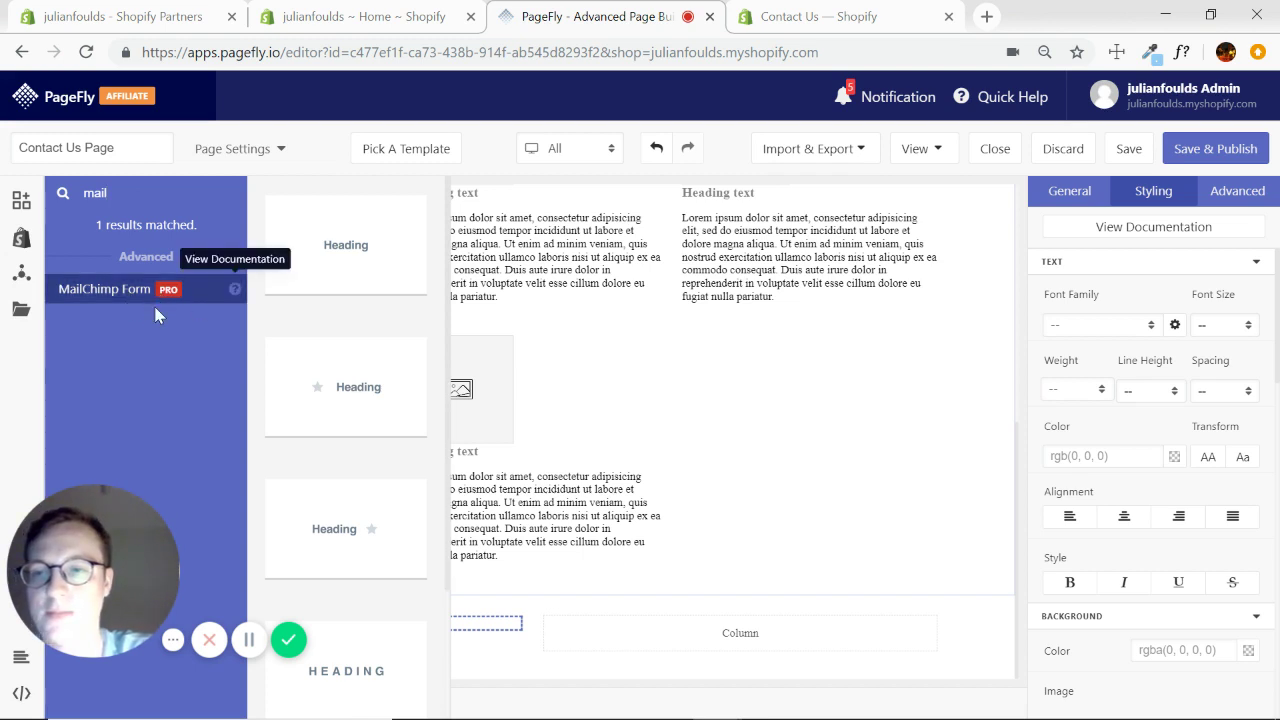
mouse_move(150, 294)
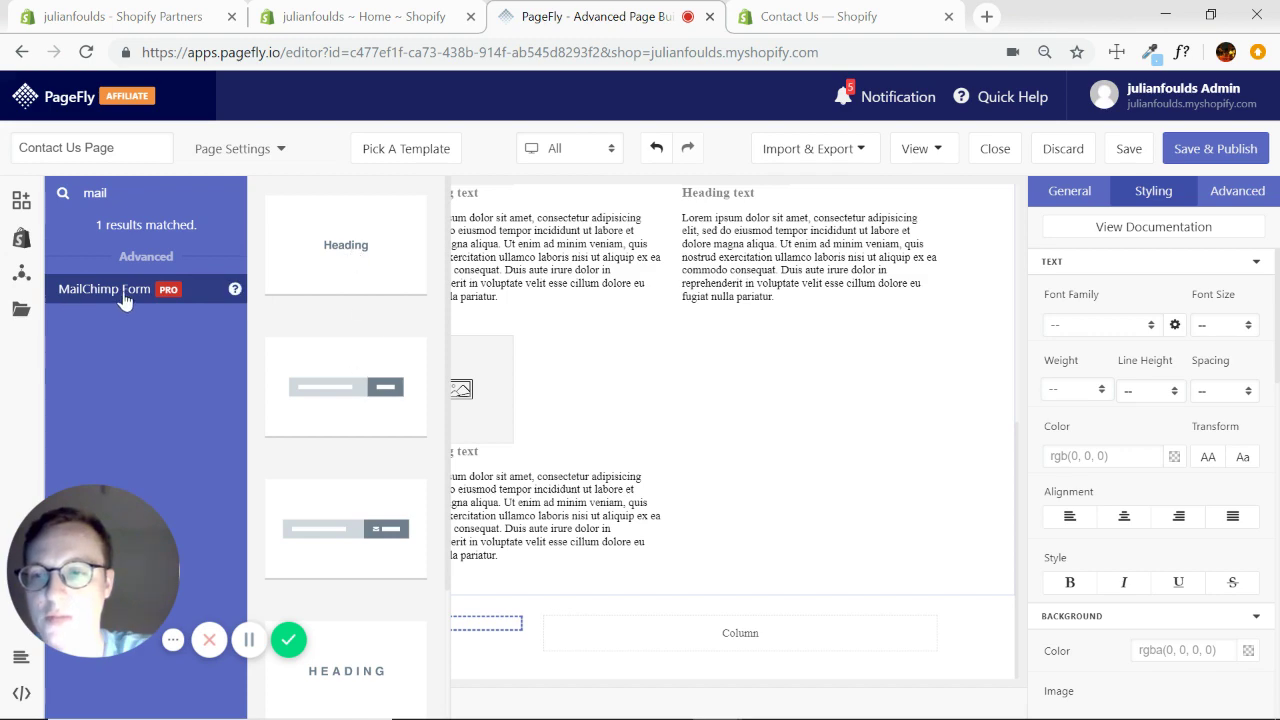
left_click_drag(348, 396, 754, 629)
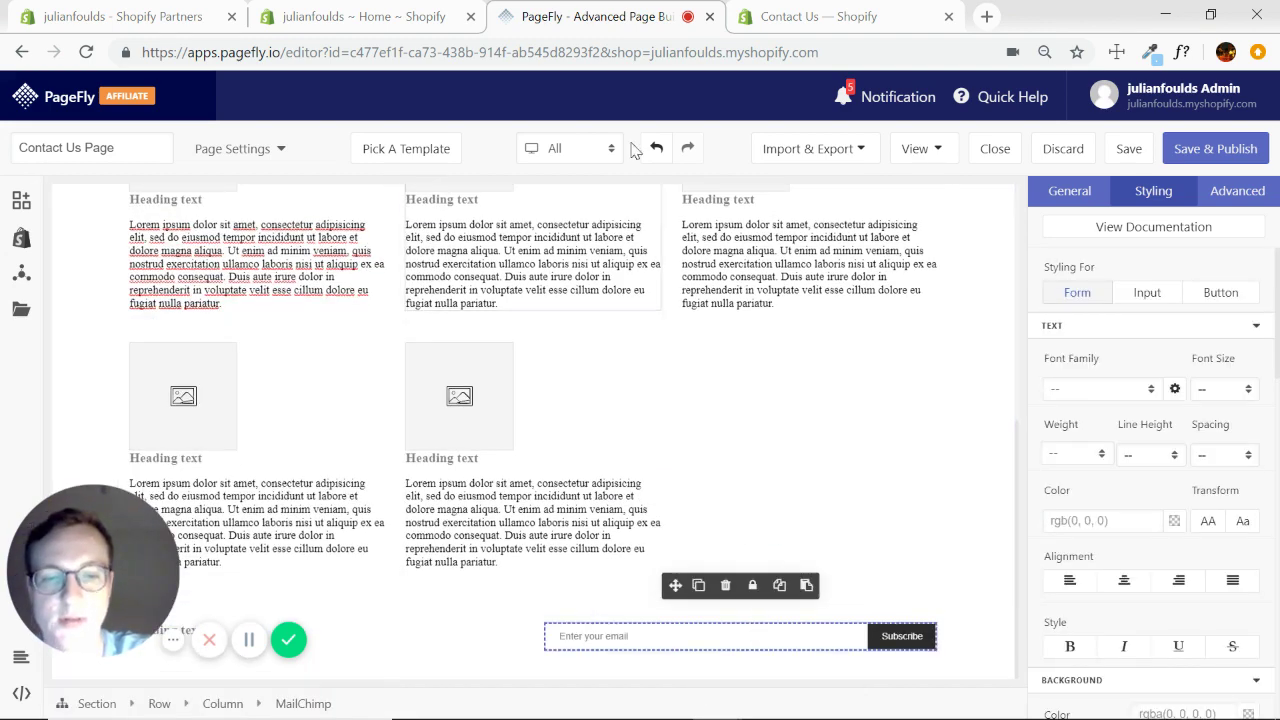
Step: Check the email sign-up area on Shopify's page and add a plain paragraph beneath the MailChimp form in PageFly
left_click(818, 17)
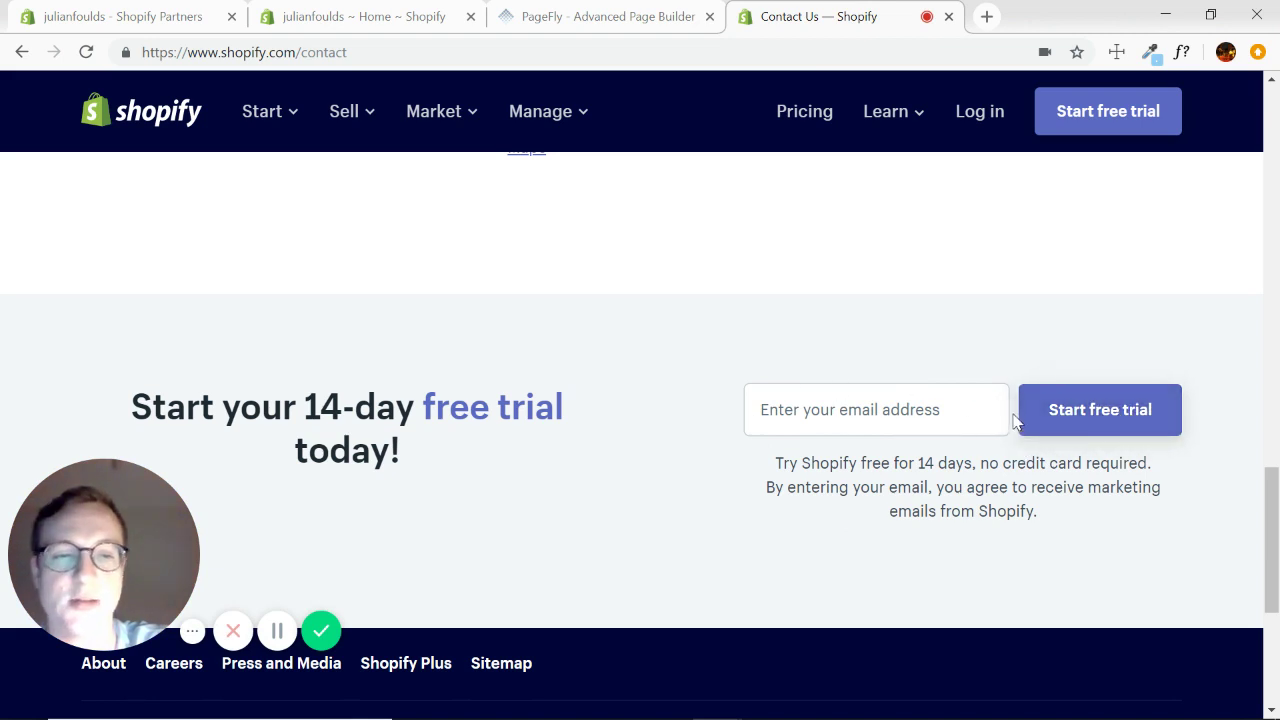
left_click(834, 414)
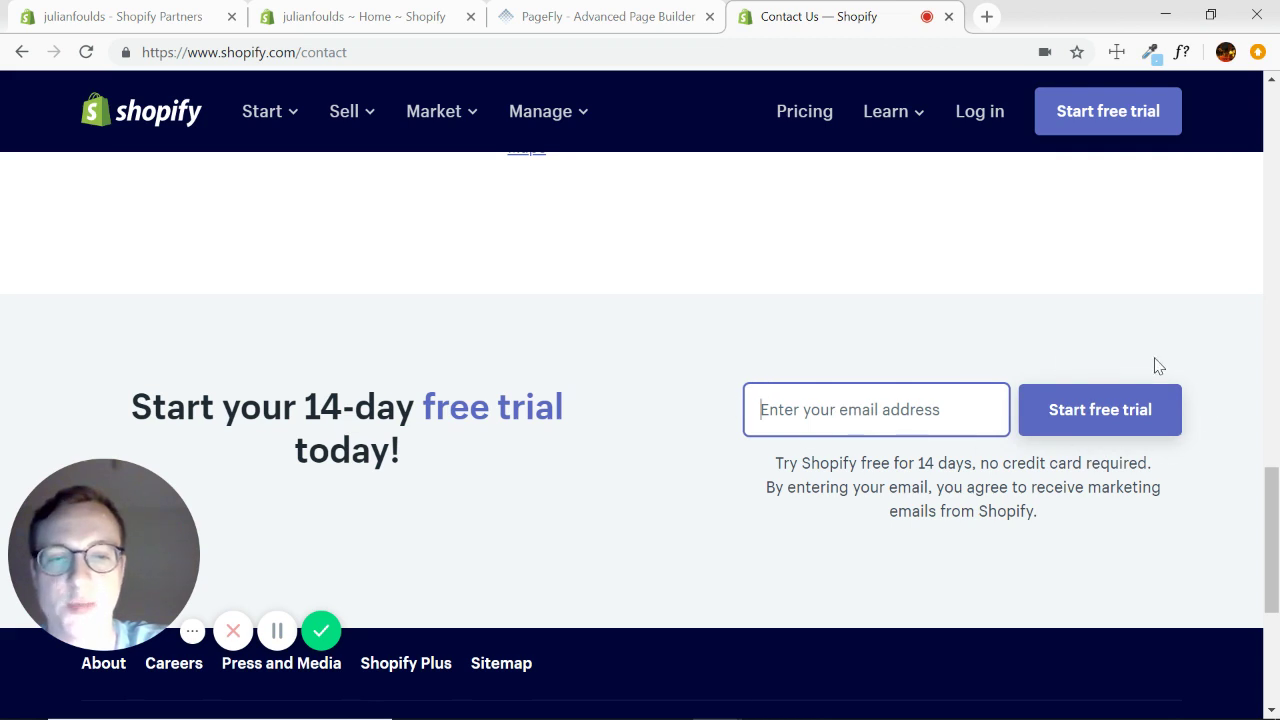
left_click(594, 22)
left_click(21, 201)
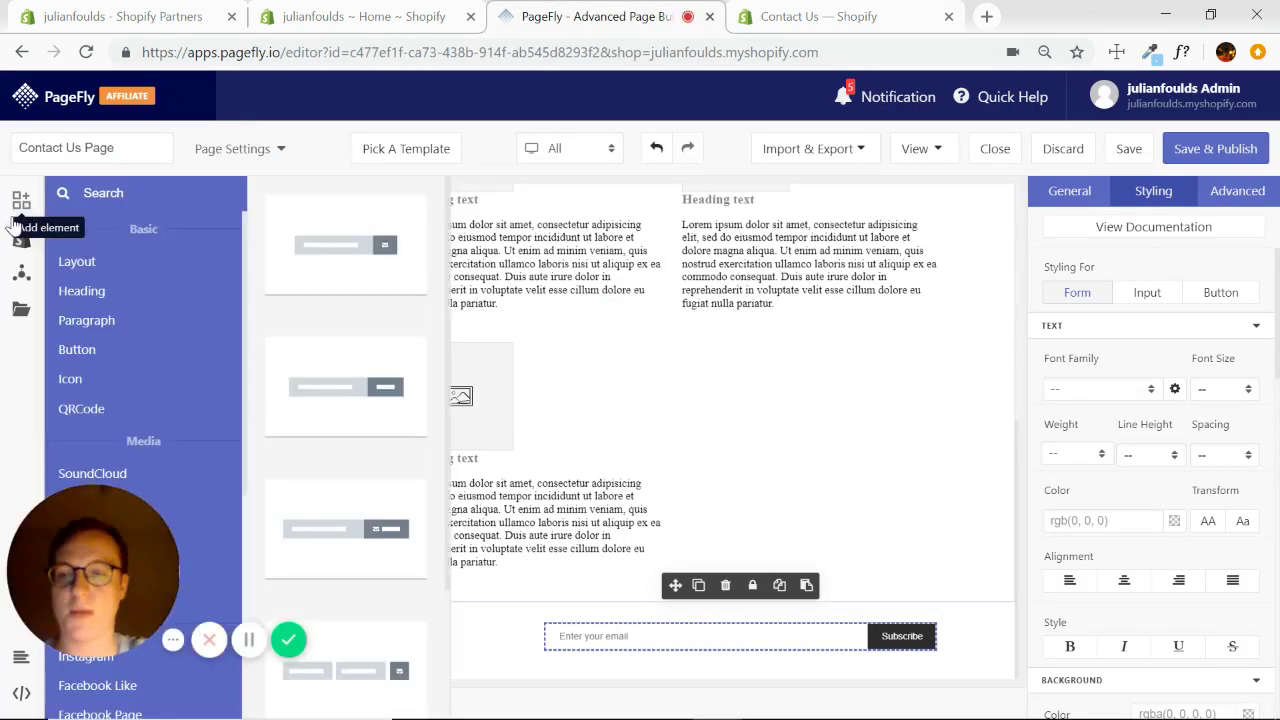
left_click(105, 326)
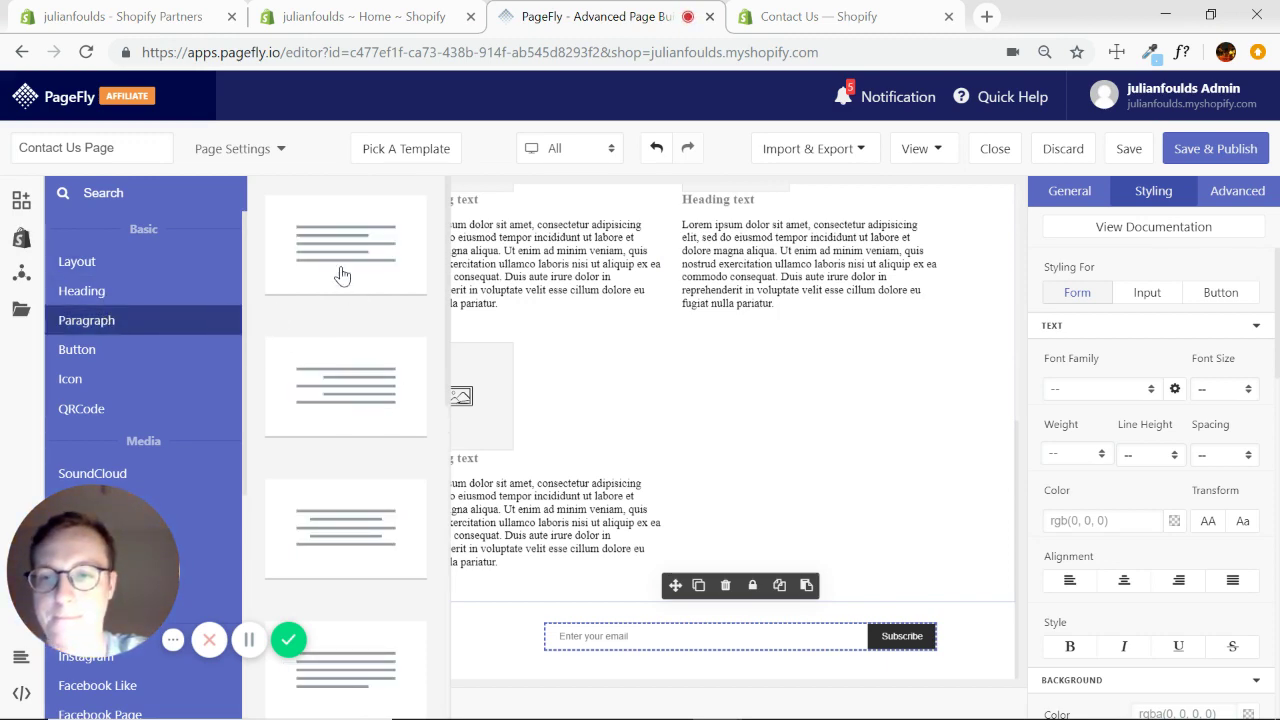
left_click_drag(342, 275, 727, 640)
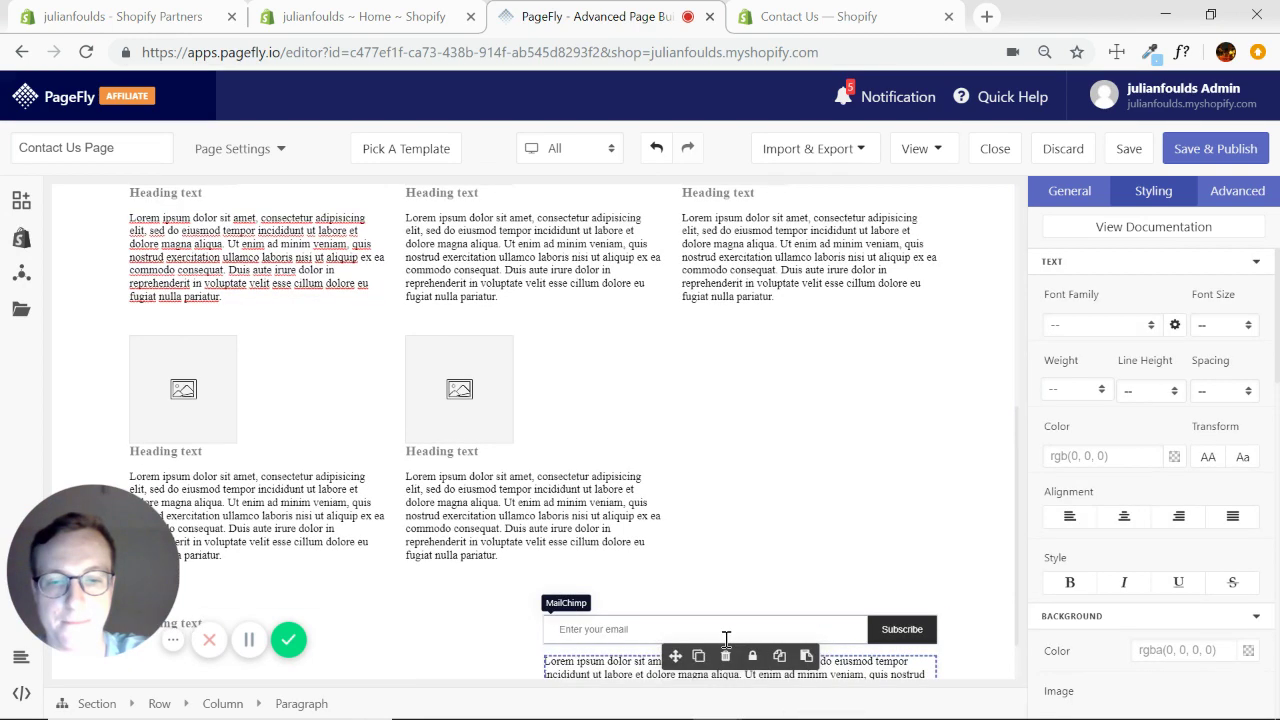